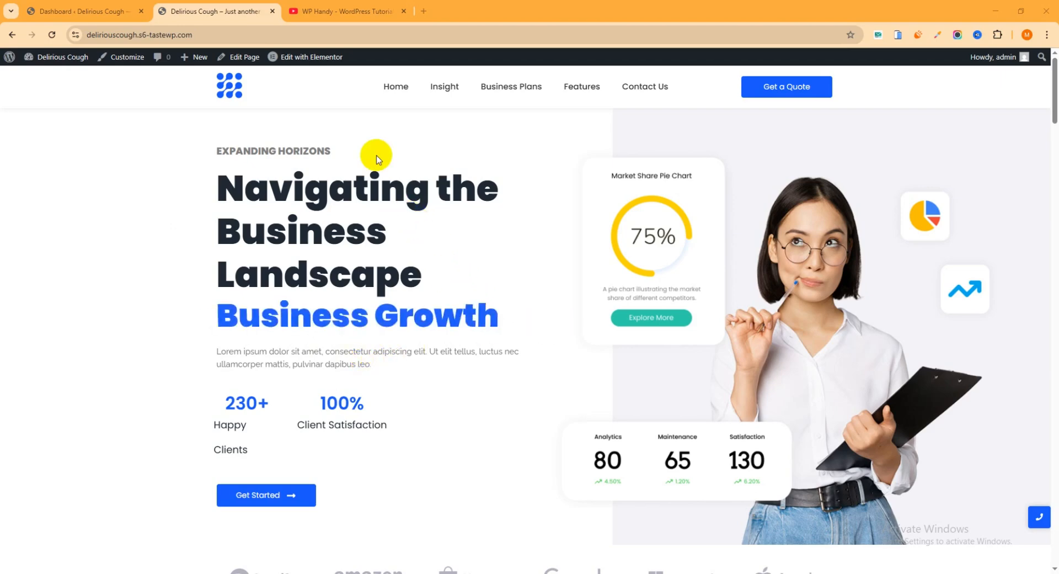
Look over the WP Handy YouTube channel header and its created playlists.
{"action": "left_click", "coordinate": [354, 11]}
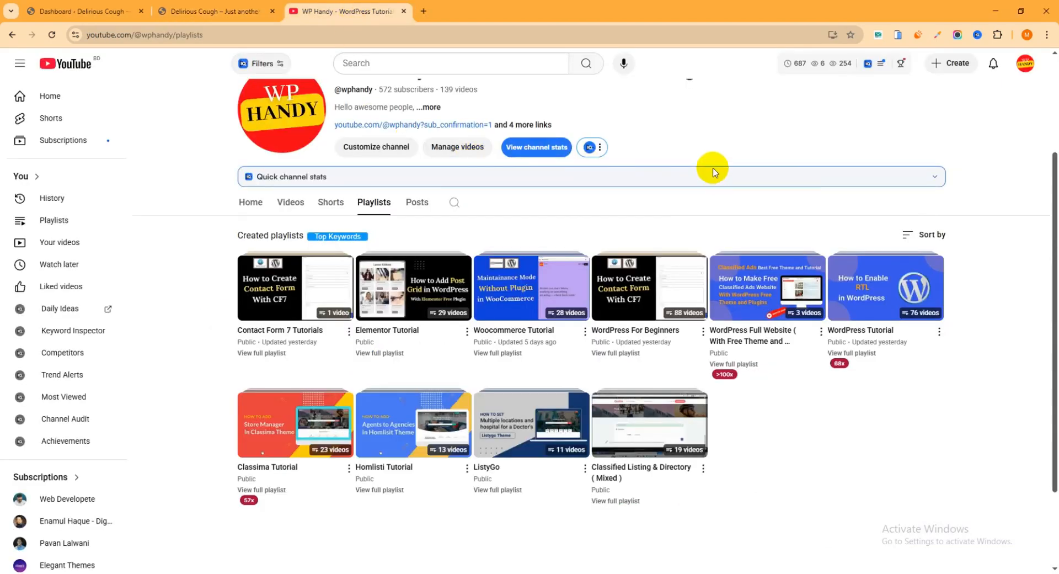
{"action": "scroll", "coordinate": [700, 170], "scroll_direction": "up", "scroll_amount": 3}
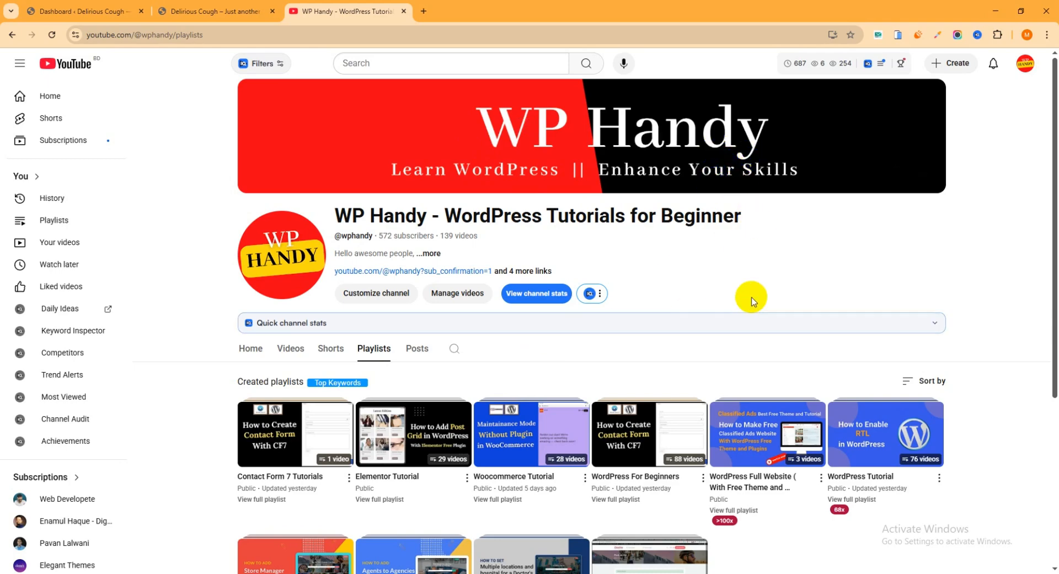
{"action": "scroll", "coordinate": [757, 292], "scroll_direction": "down", "scroll_amount": 1}
{"action": "scroll", "coordinate": [960, 497], "scroll_direction": "down", "scroll_amount": 1}
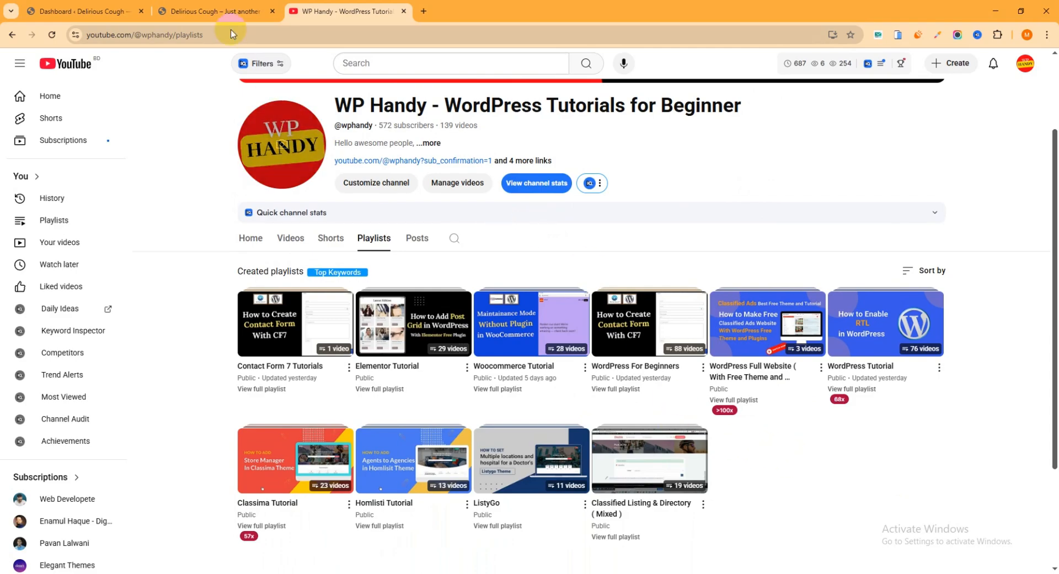
Review the form on the website's Contact Us page and the Contact Form 7 Tutorials playlist on the YouTube channel.
{"action": "left_click", "coordinate": [227, 9]}
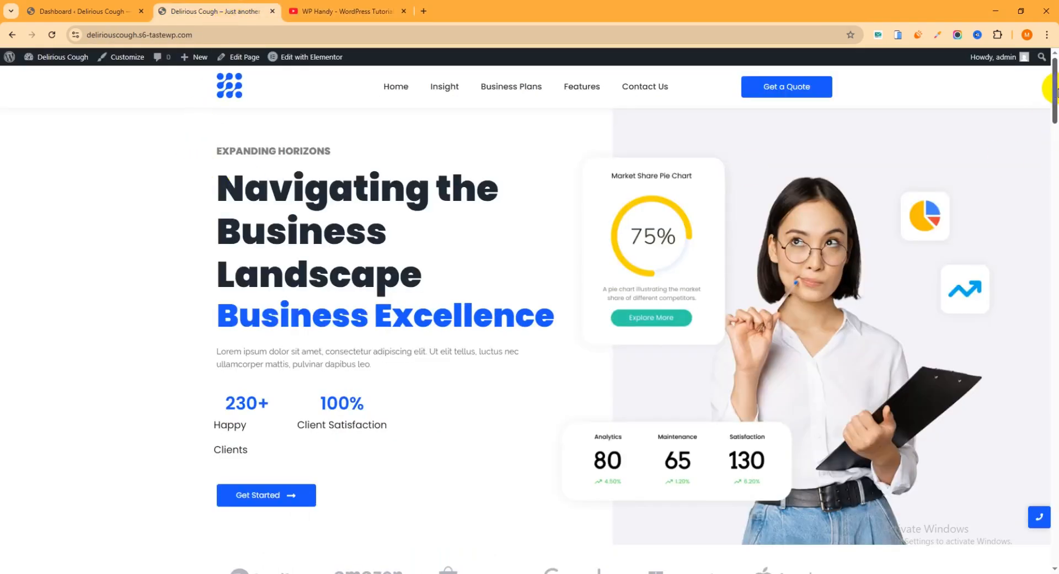
{"action": "mouse_move", "coordinate": [1055, 96]}
{"action": "left_mouse_down"}
{"action": "mouse_move", "coordinate": [1053, 525]}
{"action": "mouse_move", "coordinate": [1047, 83]}
{"action": "left_mouse_up"}
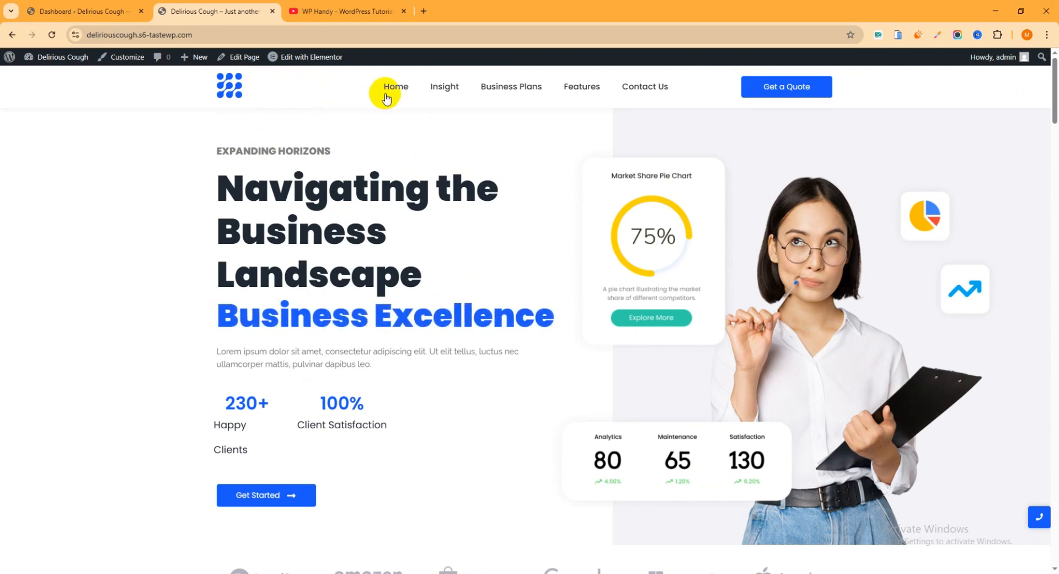
{"action": "left_click", "coordinate": [647, 89]}
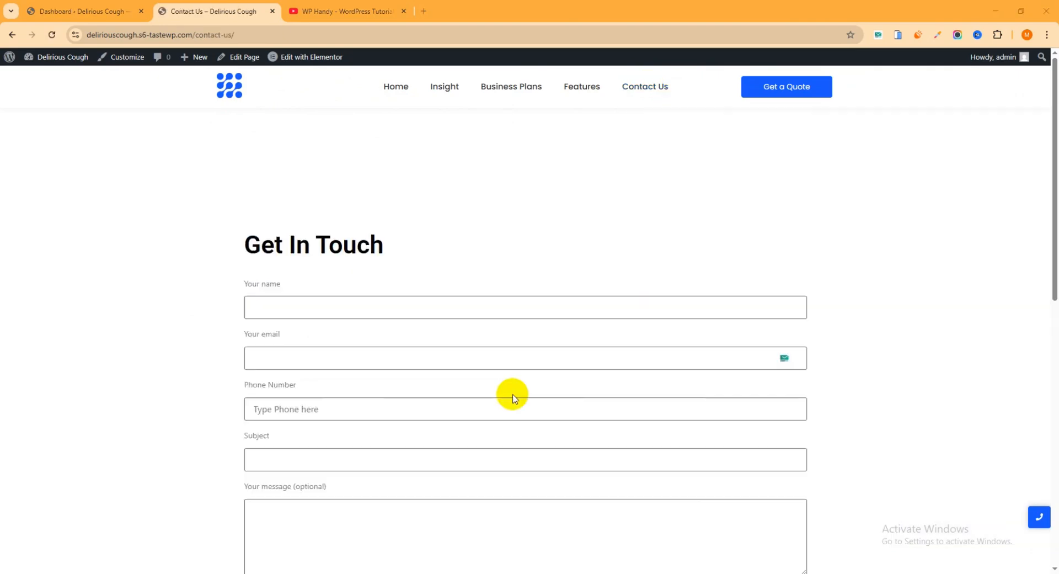
{"action": "scroll", "coordinate": [534, 317], "scroll_direction": "down", "scroll_amount": 3}
{"action": "scroll", "coordinate": [539, 314], "scroll_direction": "up", "scroll_amount": 1}
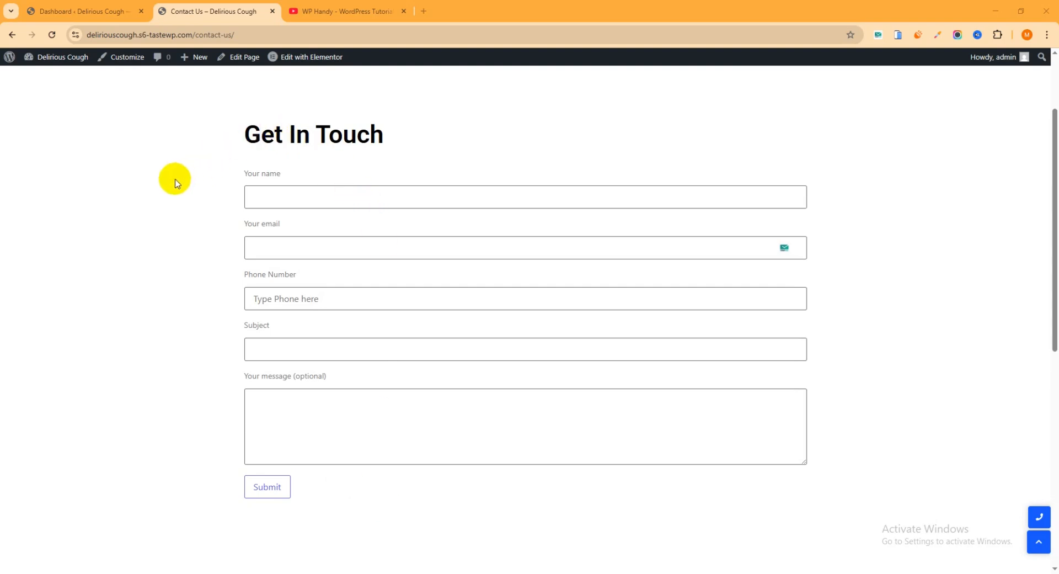
{"action": "left_click", "coordinate": [340, 13]}
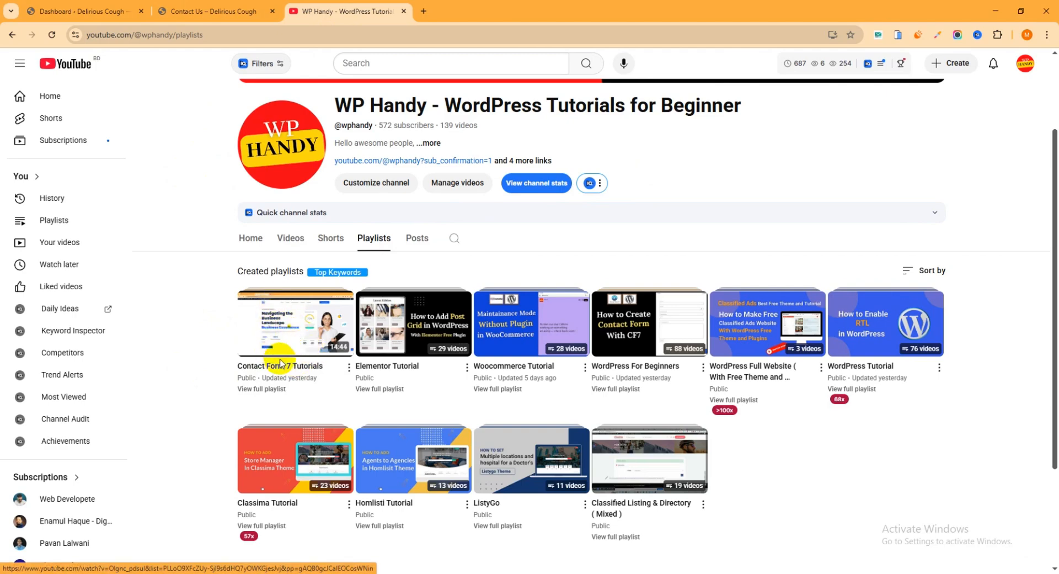
{"action": "left_click", "coordinate": [213, 11]}
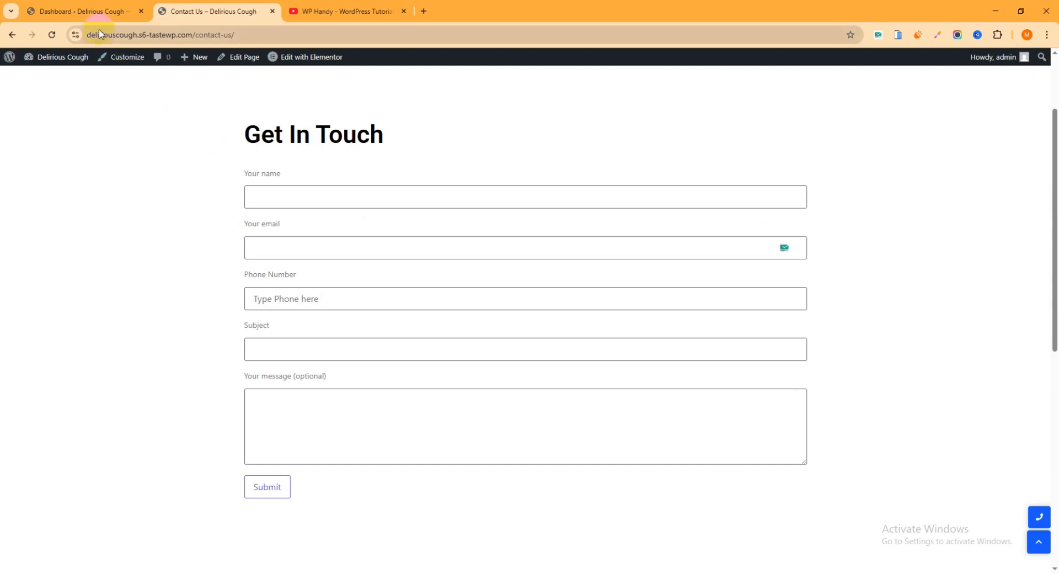
Switch to the WordPress dashboard and open the list of contact forms.
{"action": "left_click", "coordinate": [102, 13]}
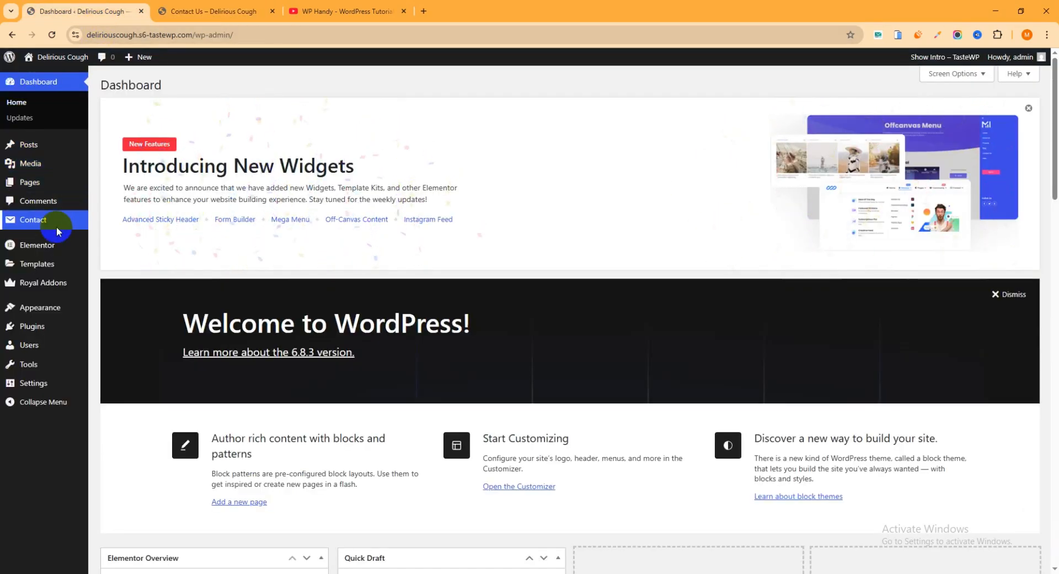
{"action": "mouse_move", "coordinate": [44, 224]}
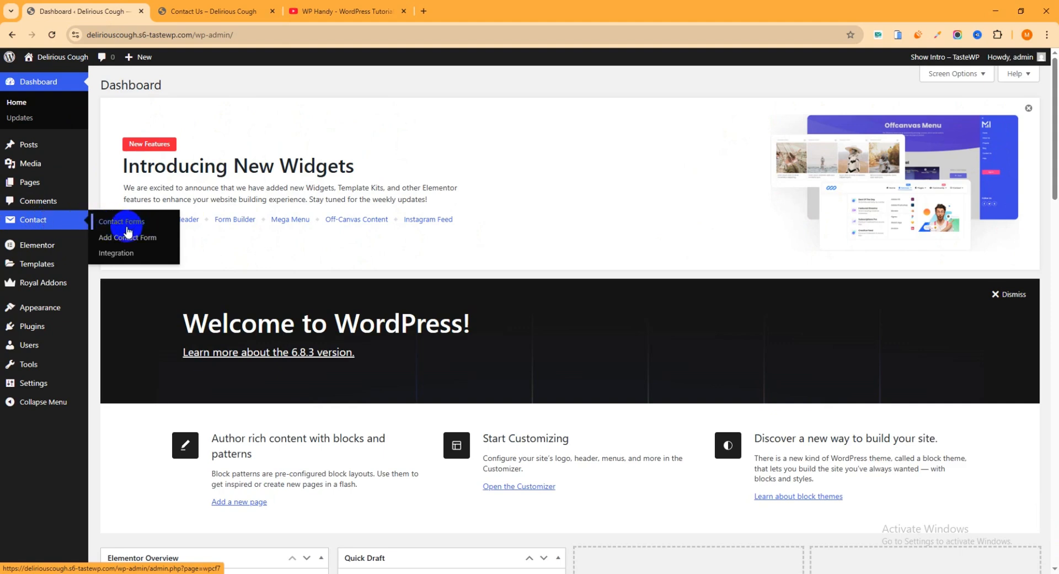
{"action": "left_click", "coordinate": [213, 11]}
{"action": "left_click", "coordinate": [110, 12]}
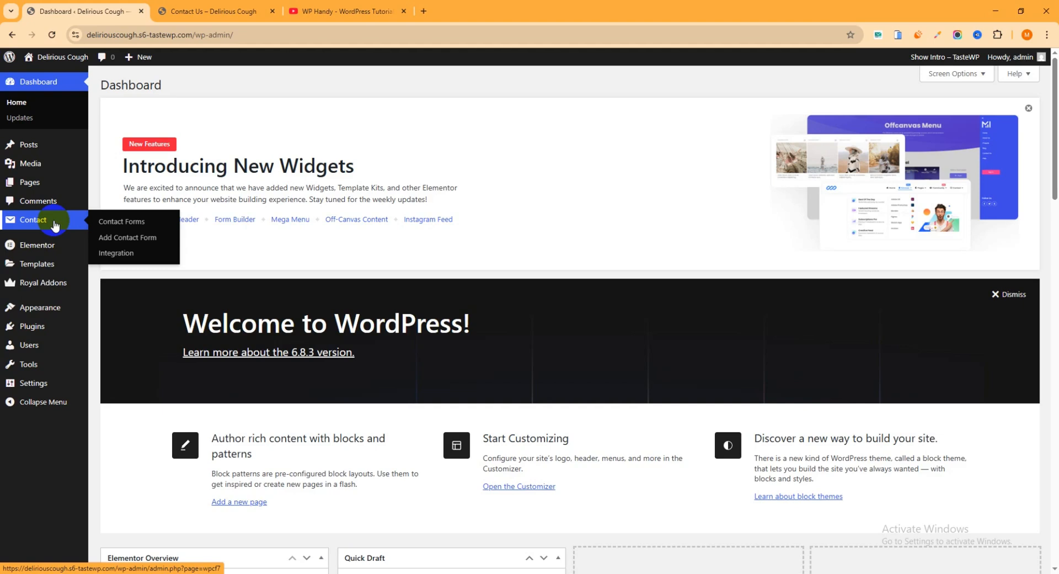
{"action": "left_click", "coordinate": [138, 245]}
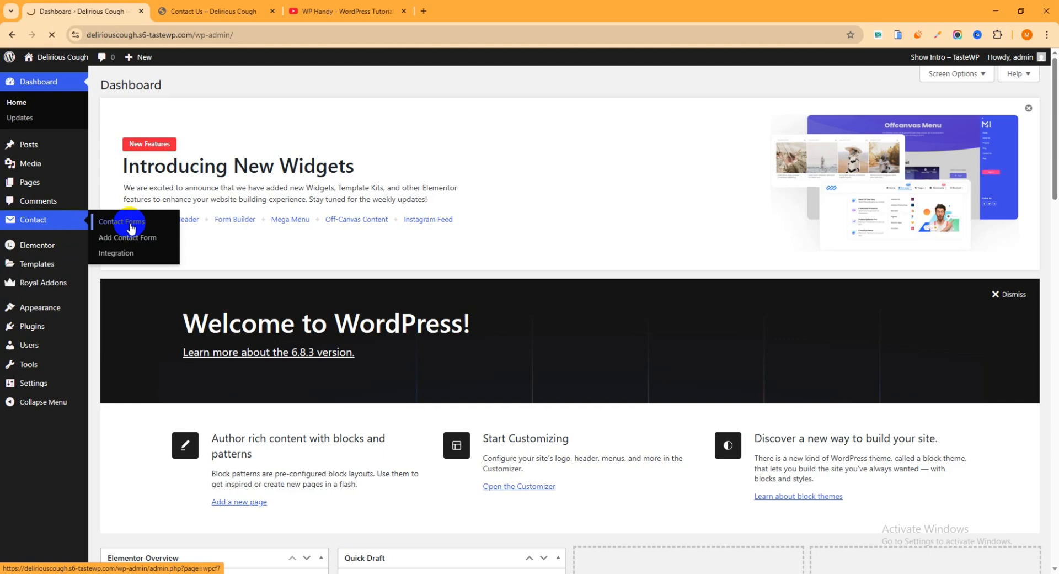
{"action": "scroll", "coordinate": [190, 489], "scroll_direction": "down", "scroll_amount": 2}
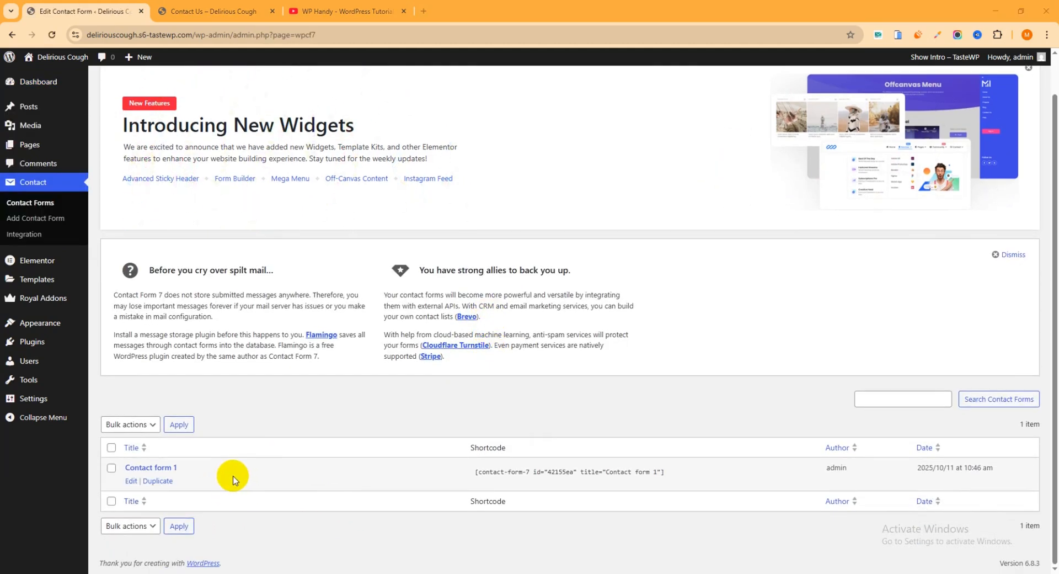
Open Contact form 1 for editing from the contact forms list.
{"action": "left_click", "coordinate": [351, 11]}
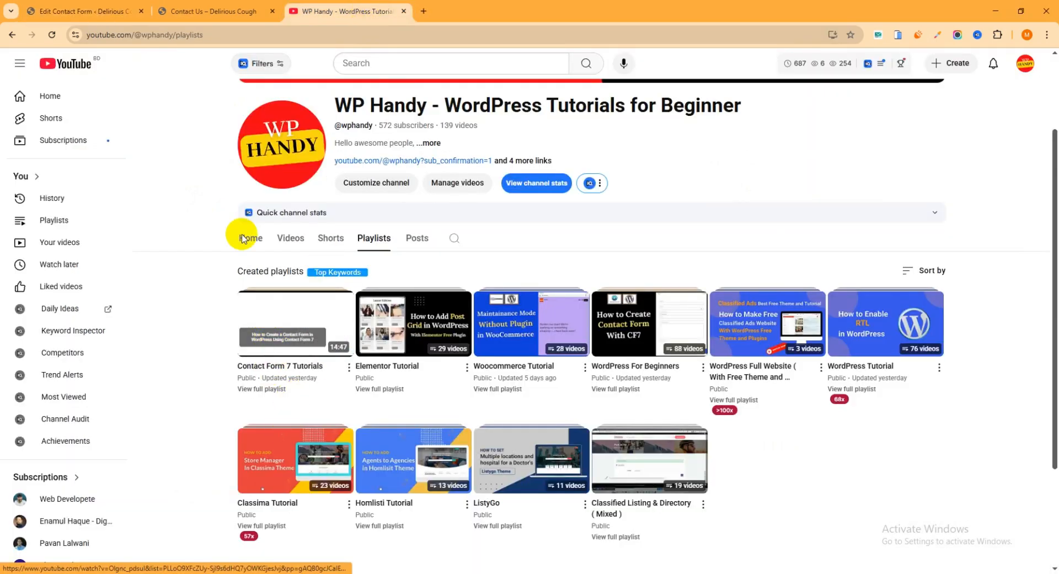
{"action": "left_click", "coordinate": [80, 11]}
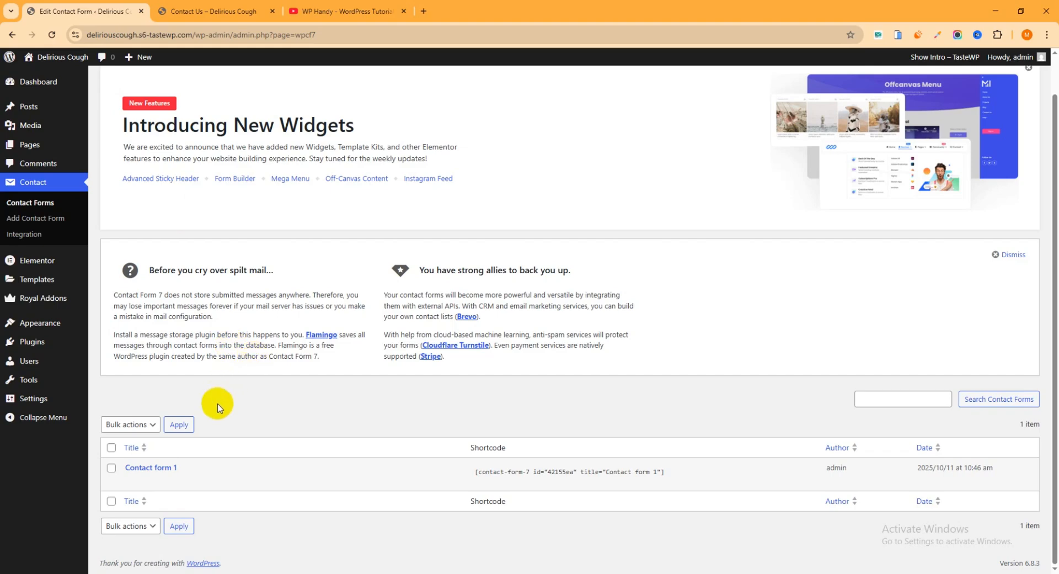
{"action": "mouse_move", "coordinate": [132, 470]}
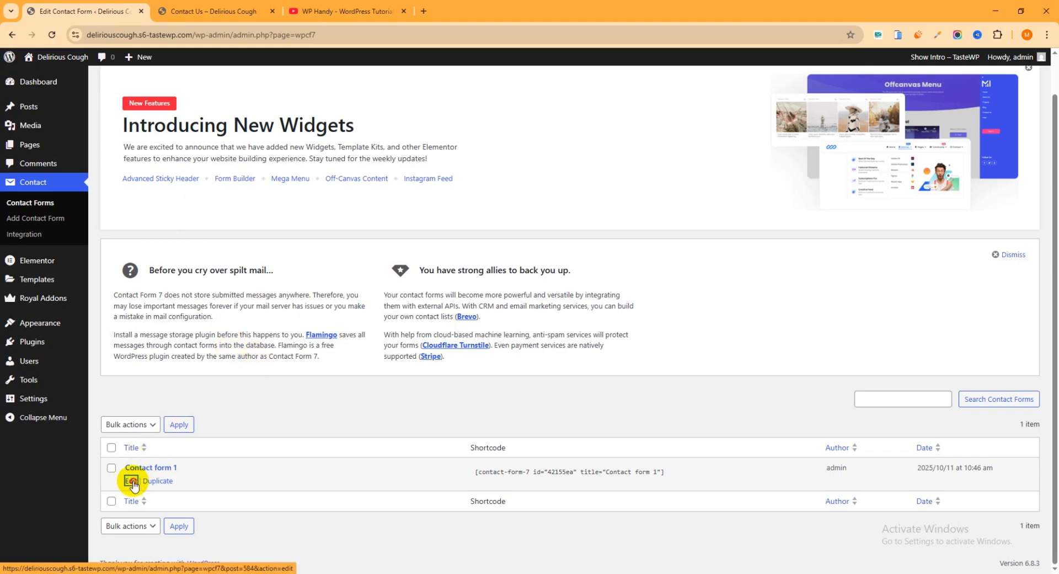
{"action": "left_click", "coordinate": [132, 481]}
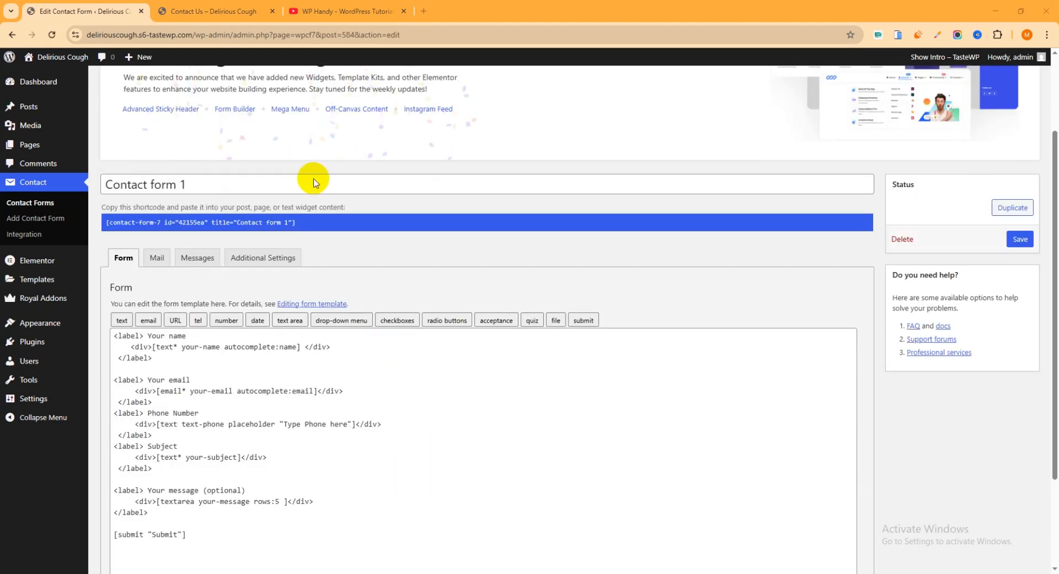
Check the Phone Number field and its neighbours on the live Contact Us page.
{"action": "left_click", "coordinate": [221, 11]}
{"action": "scroll", "coordinate": [286, 196], "scroll_direction": "down", "scroll_amount": 2}
{"action": "scroll", "coordinate": [300, 225], "scroll_direction": "up", "scroll_amount": 1}
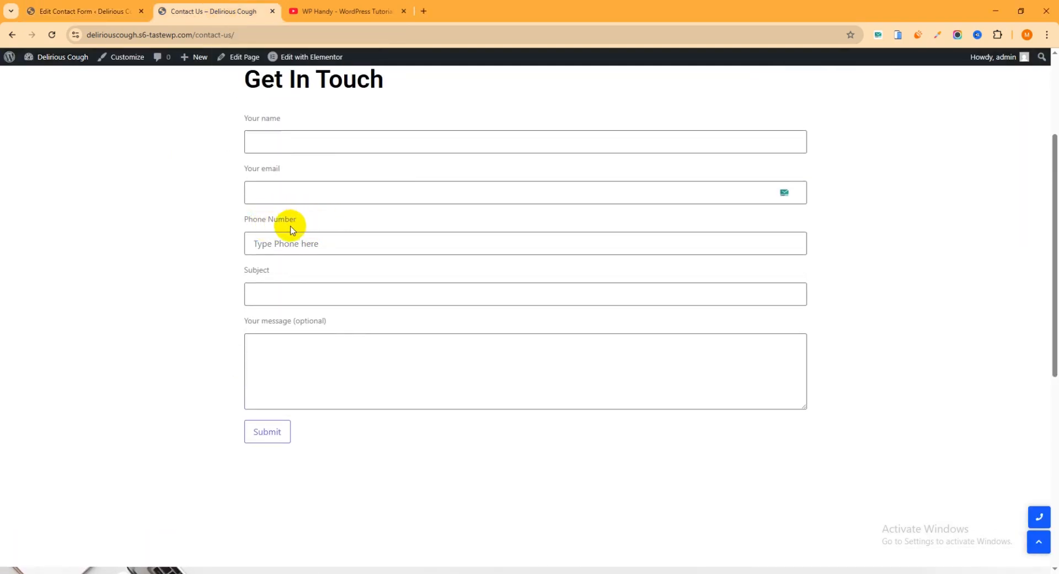
{"action": "left_click_drag", "start_coordinate": [300, 219], "coordinate": [245, 220]}
Duplicate the Phone Number label block directly beneath the original in the Contact form 1 template.
{"action": "left_click", "coordinate": [77, 11]}
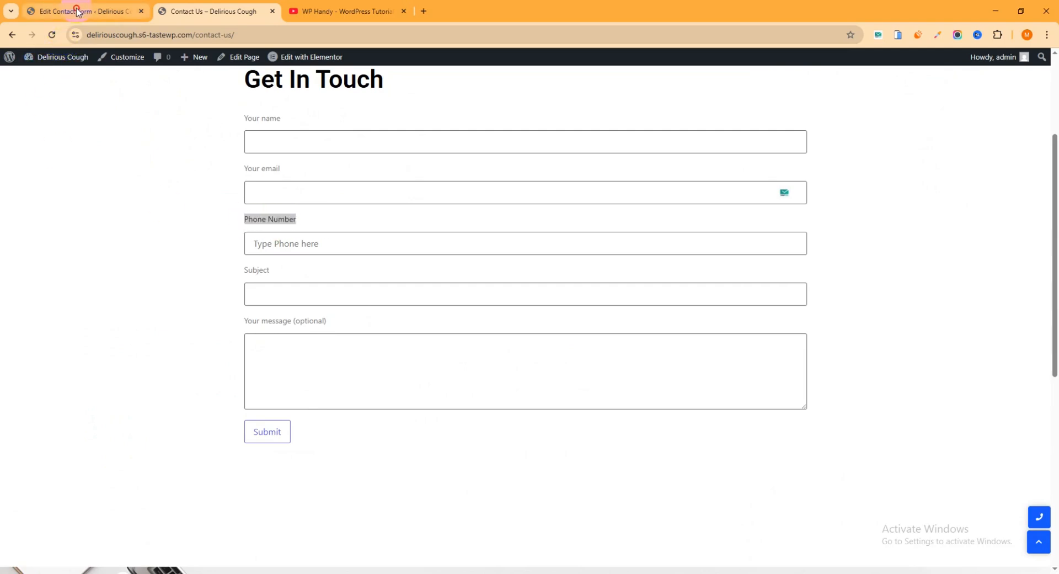
{"action": "scroll", "coordinate": [309, 351], "scroll_direction": "down", "scroll_amount": 1}
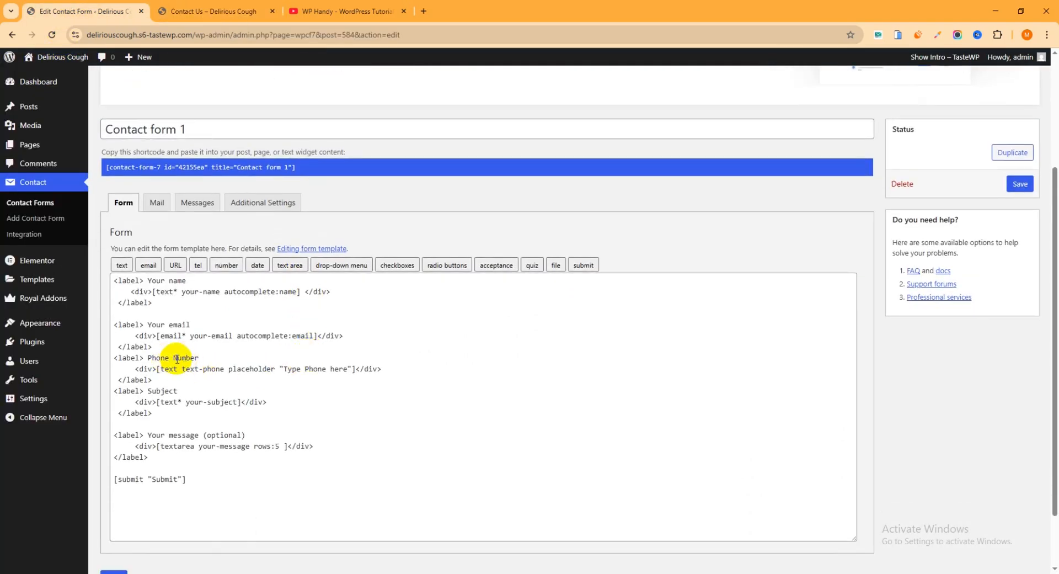
{"action": "left_click_drag", "start_coordinate": [150, 382], "coordinate": [112, 353]}
{"action": "key", "text": "ctrl+c"}
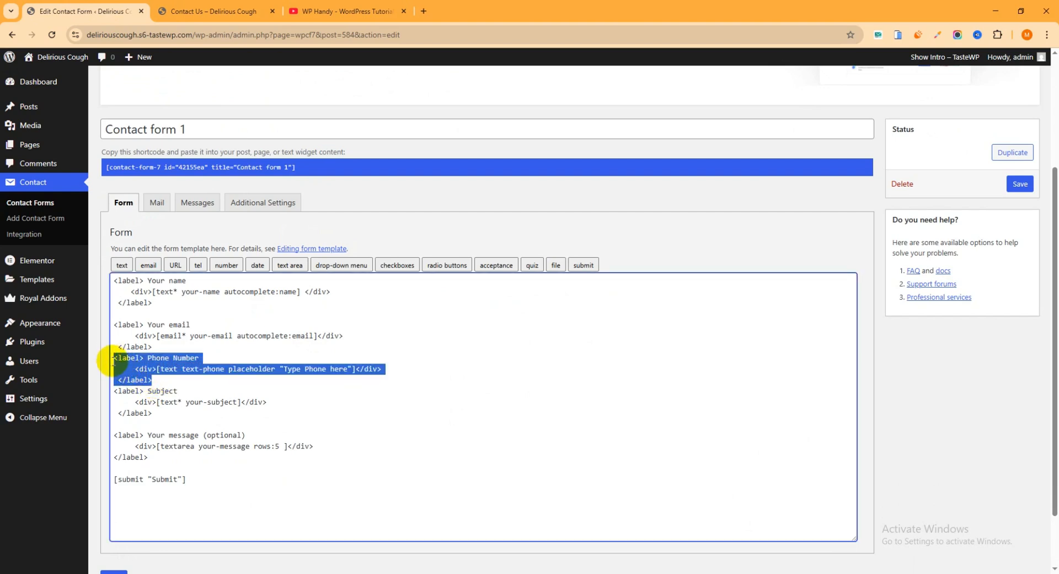
{"action": "left_click", "coordinate": [158, 379]}
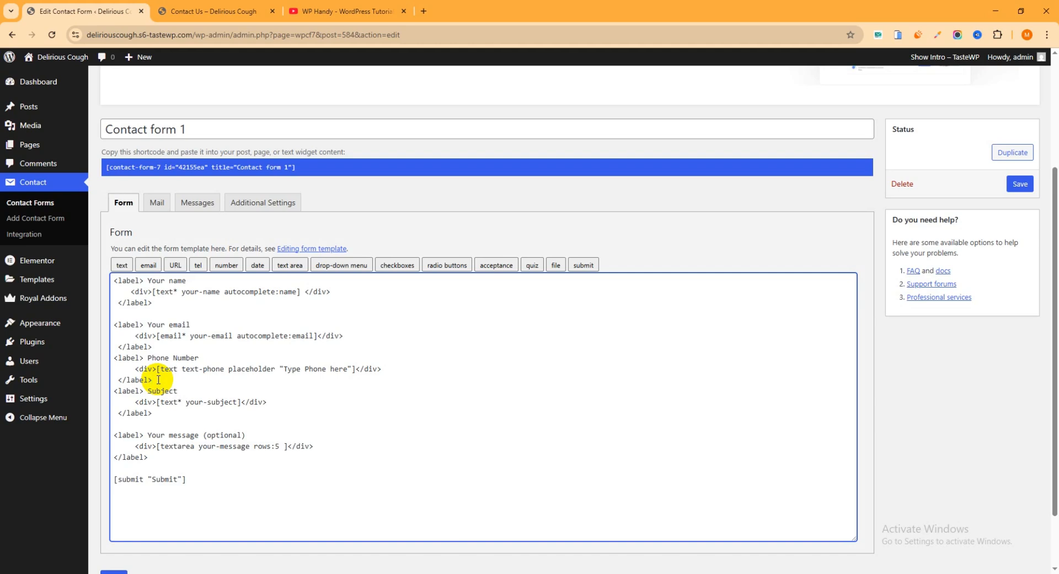
{"action": "key", "text": "Return"}
{"action": "key", "text": "ctrl+v"}
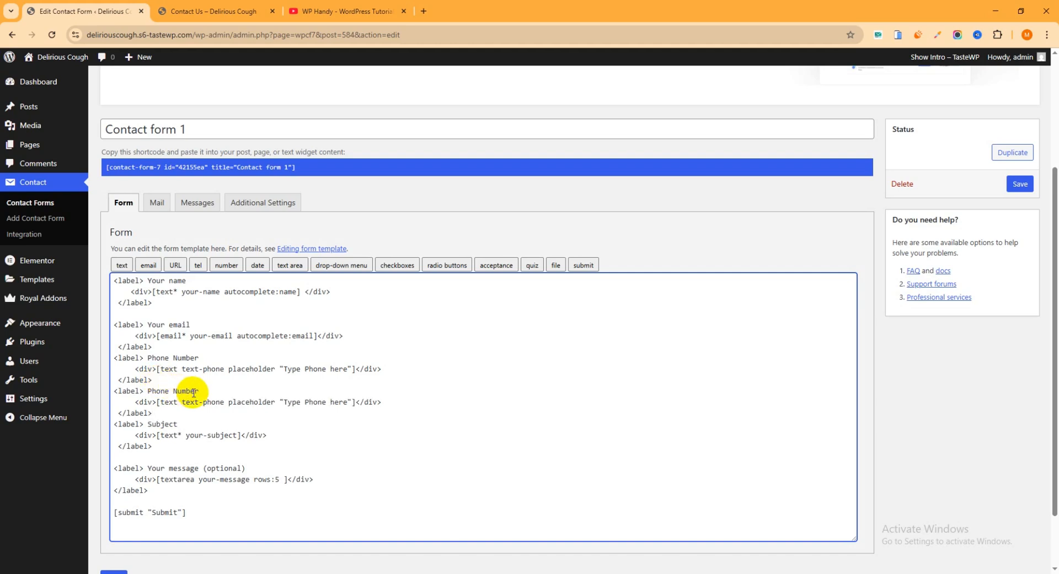
Relabel the duplicated Phone Number block as "Upload your File" and remove the text tag between its div tags.
{"action": "left_click_drag", "start_coordinate": [201, 391], "coordinate": [154, 391]}
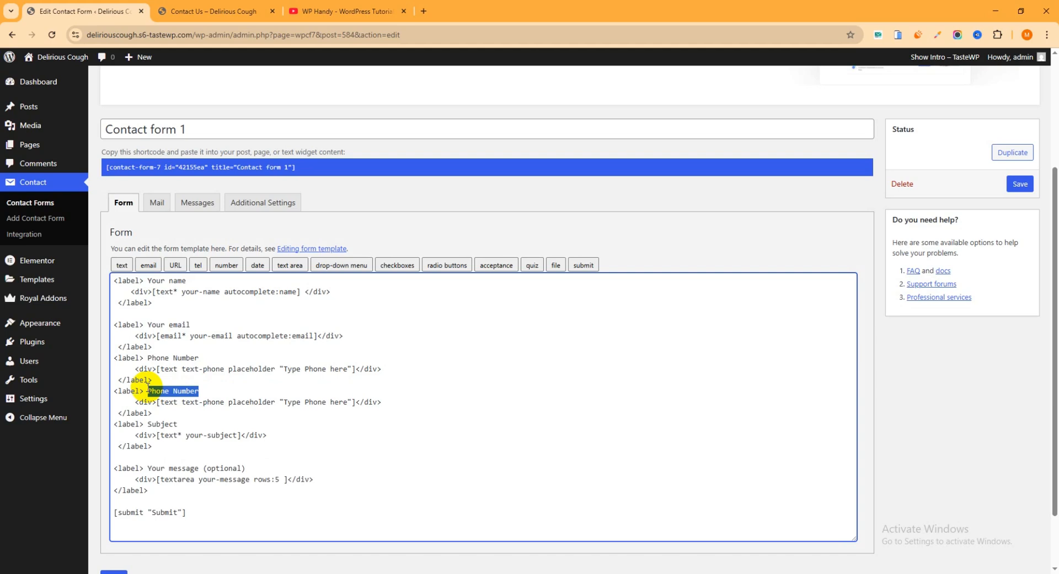
{"action": "key", "text": "BackSpace"}
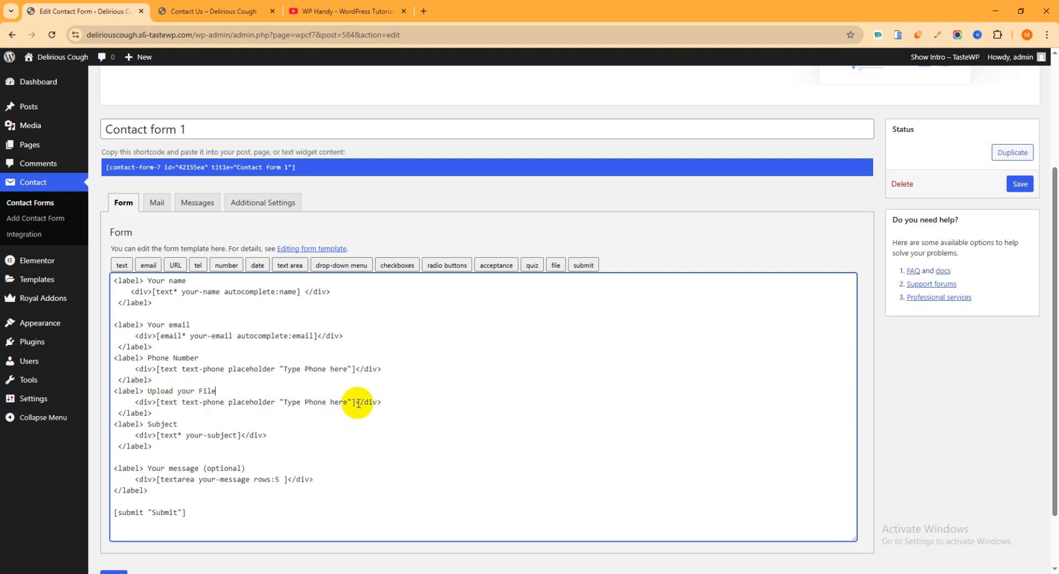
{"action": "left_click_drag", "start_coordinate": [355, 401], "coordinate": [162, 399]}
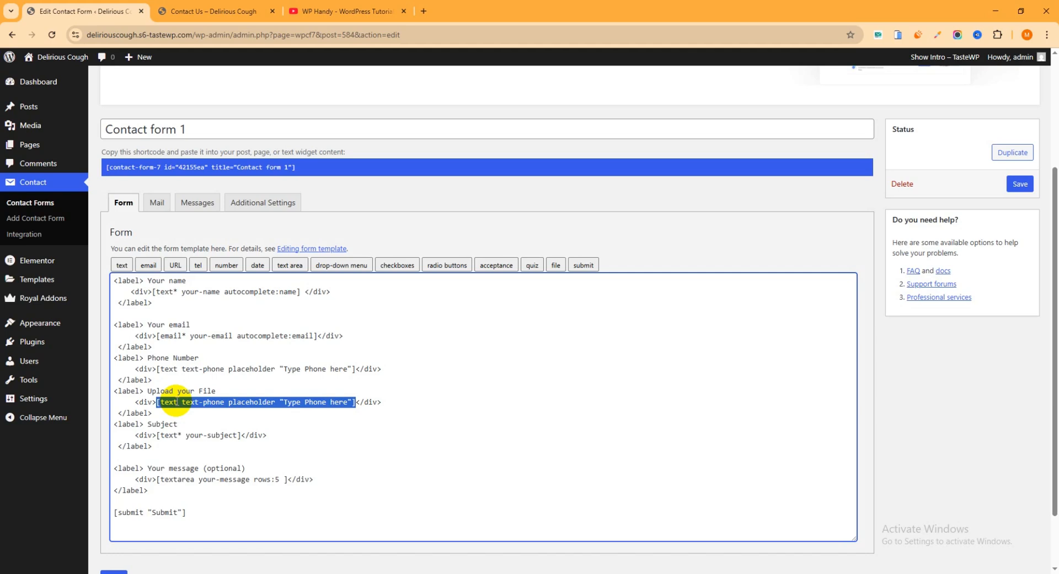
{"action": "key", "text": "BackSpace"}
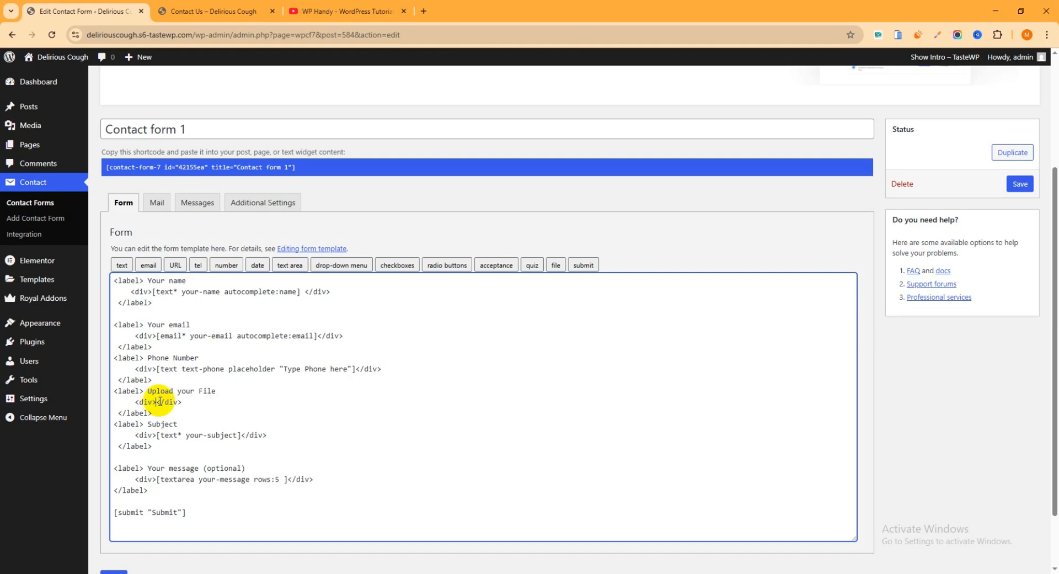
Start a file uploading field tag, make it required and set its acceptable file types to jpg|png|gif|docx|pdf.
{"action": "left_click", "coordinate": [554, 265]}
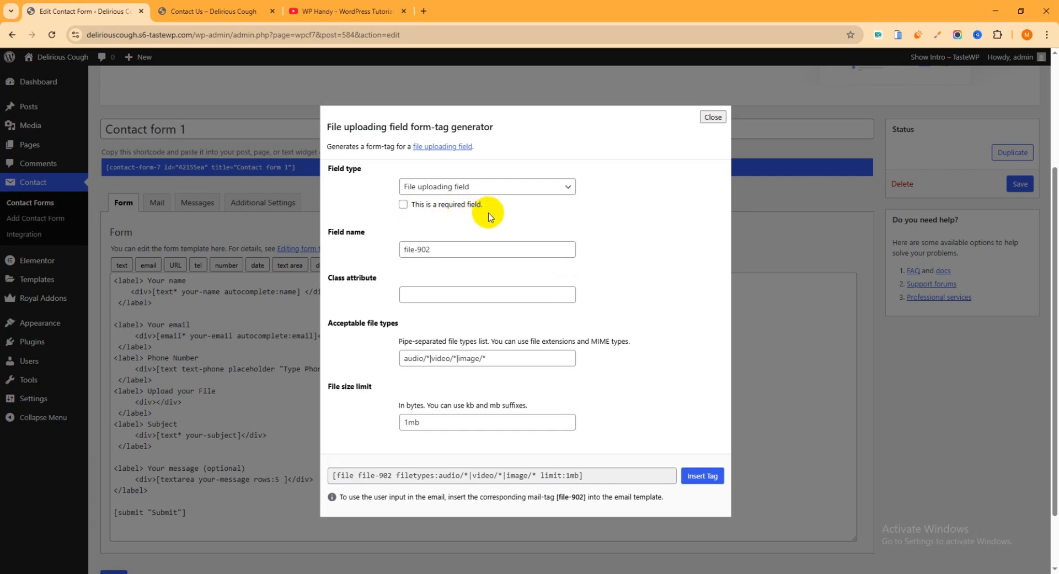
{"action": "left_click", "coordinate": [403, 208]}
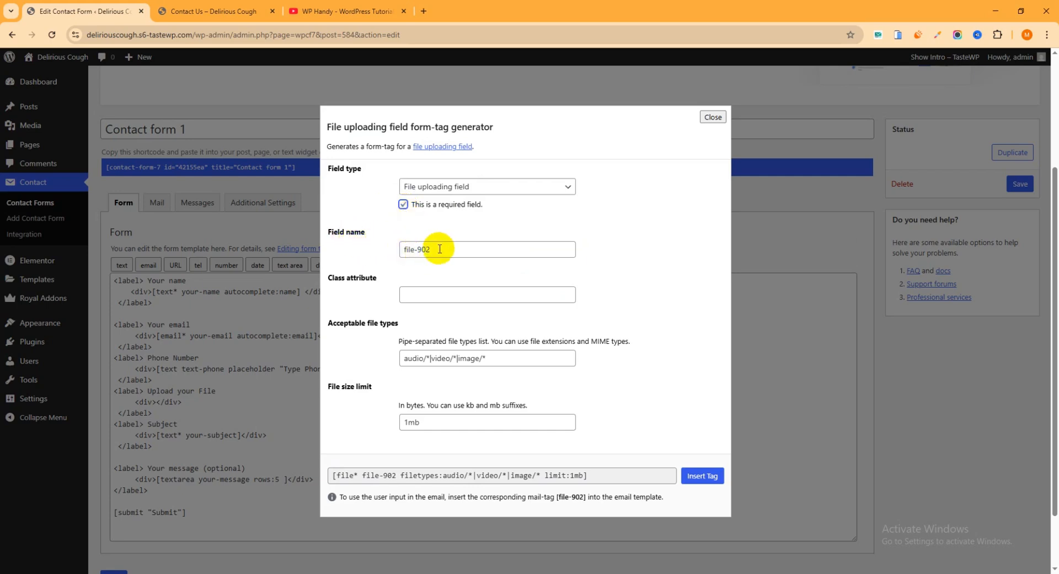
{"action": "left_click", "coordinate": [464, 249]}
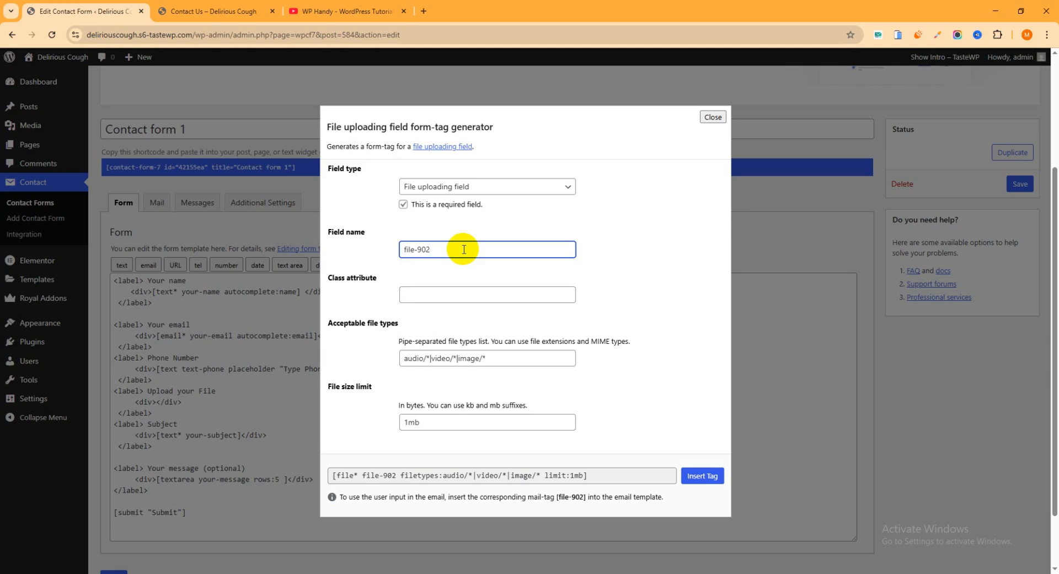
{"action": "triple_click", "coordinate": [421, 248]}
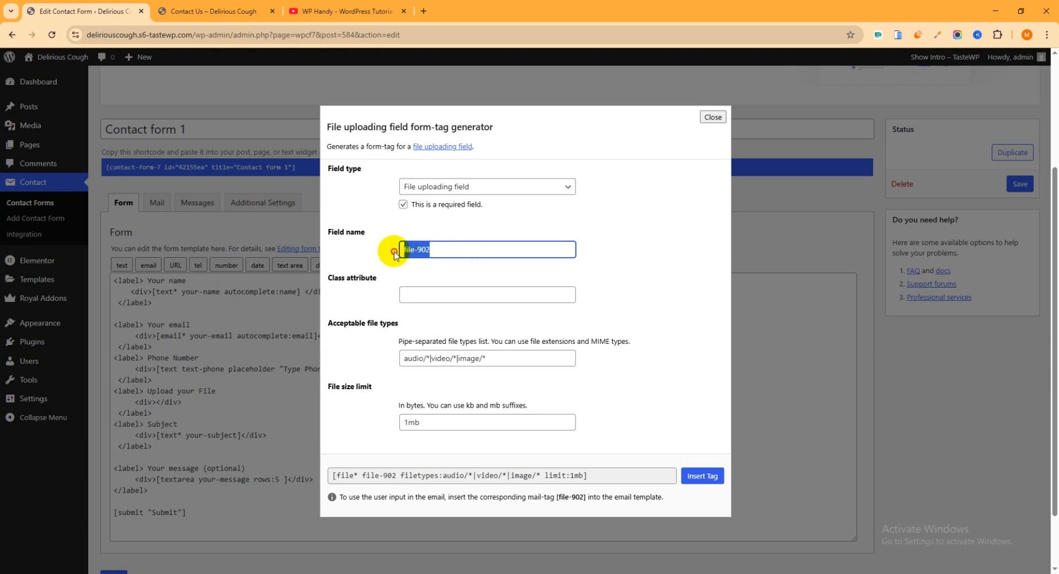
{"action": "left_click", "coordinate": [379, 260]}
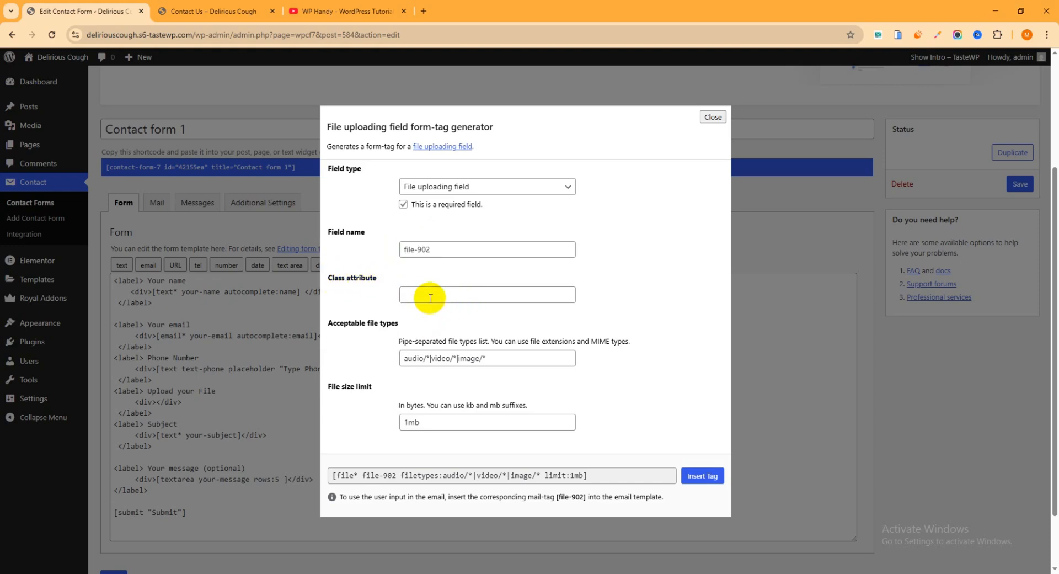
{"action": "scroll", "coordinate": [432, 297], "scroll_direction": "down", "scroll_amount": 1}
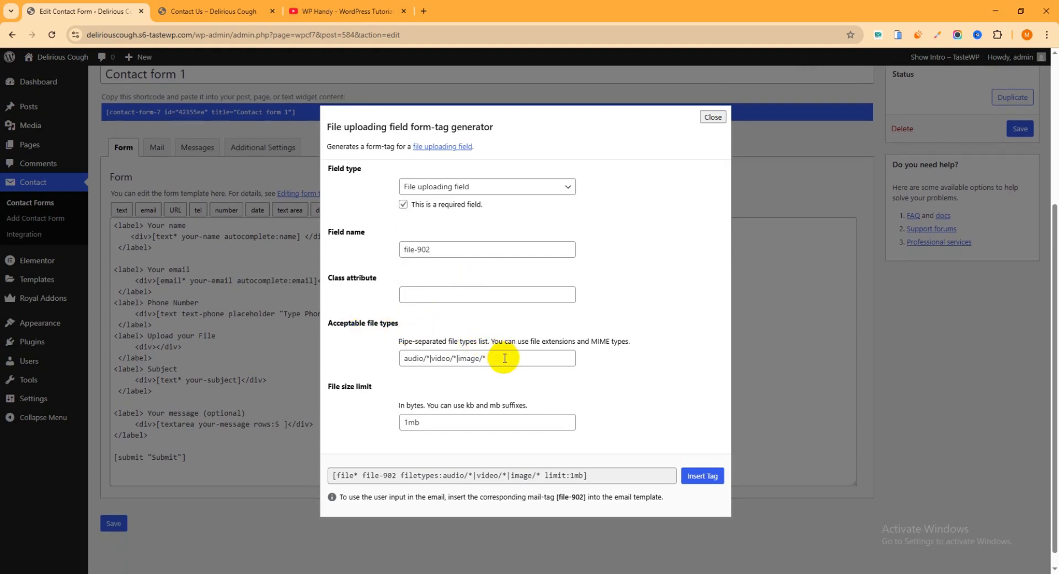
{"action": "left_click_drag", "start_coordinate": [505, 359], "coordinate": [355, 358]}
{"action": "key", "text": "BackSpace"}
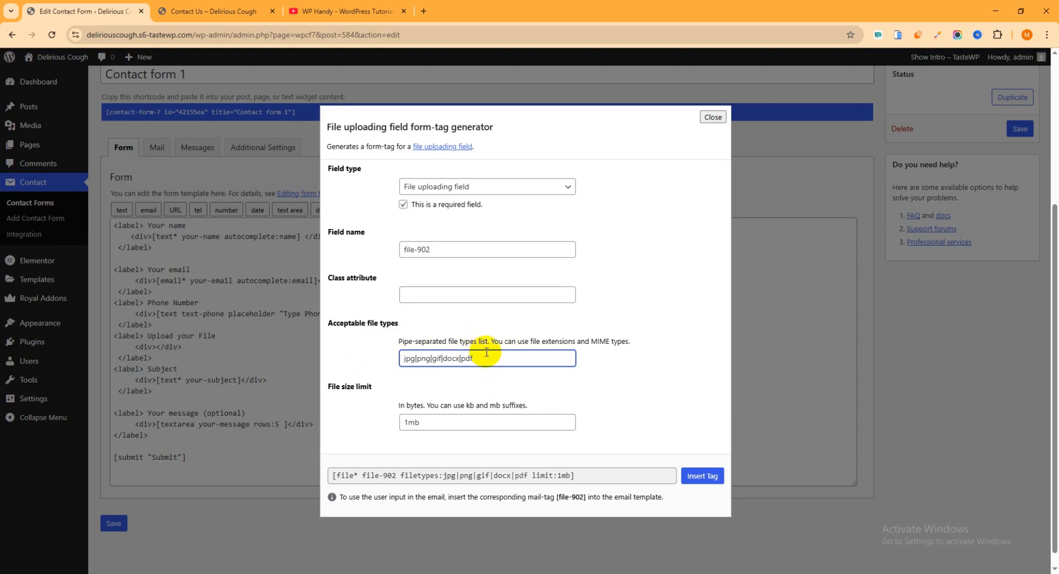
Search for "mb to bytes" in a new browser tab and open the gbmb.org MB to Bytes converter.
{"action": "scroll", "coordinate": [485, 356], "scroll_direction": "down", "scroll_amount": 1}
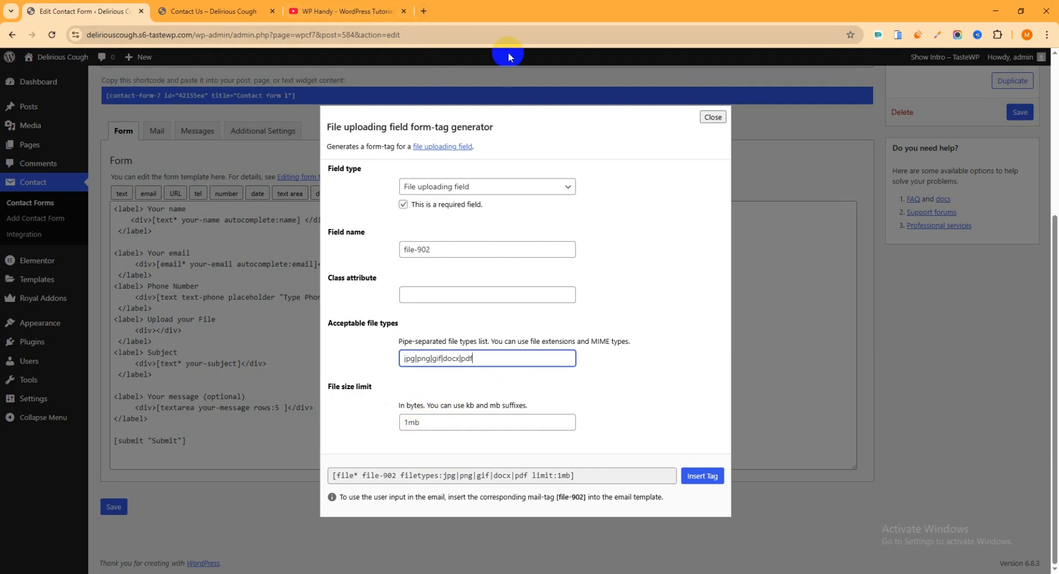
{"action": "left_click", "coordinate": [424, 14]}
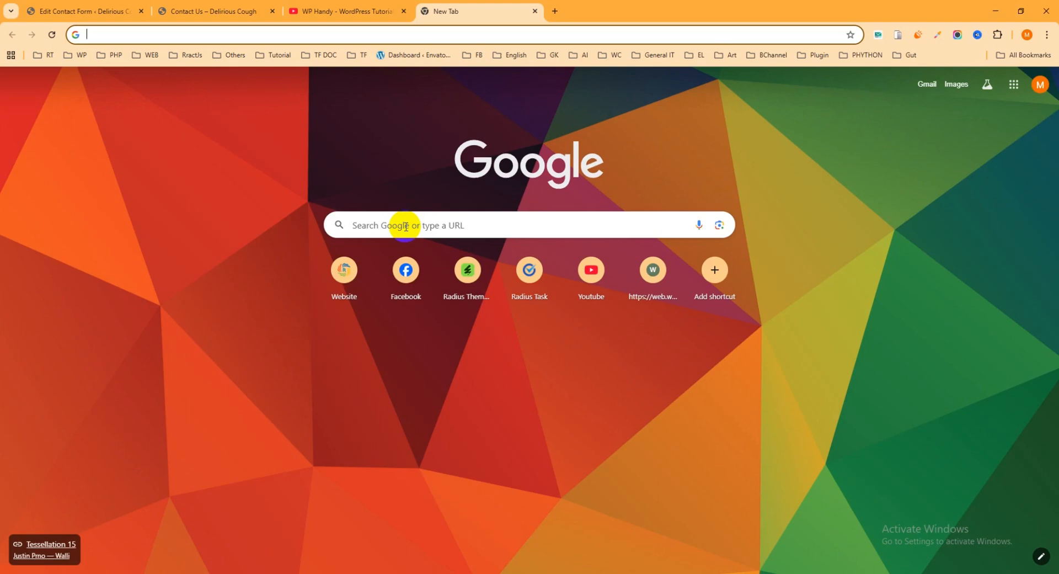
{"action": "left_click", "coordinate": [406, 226]}
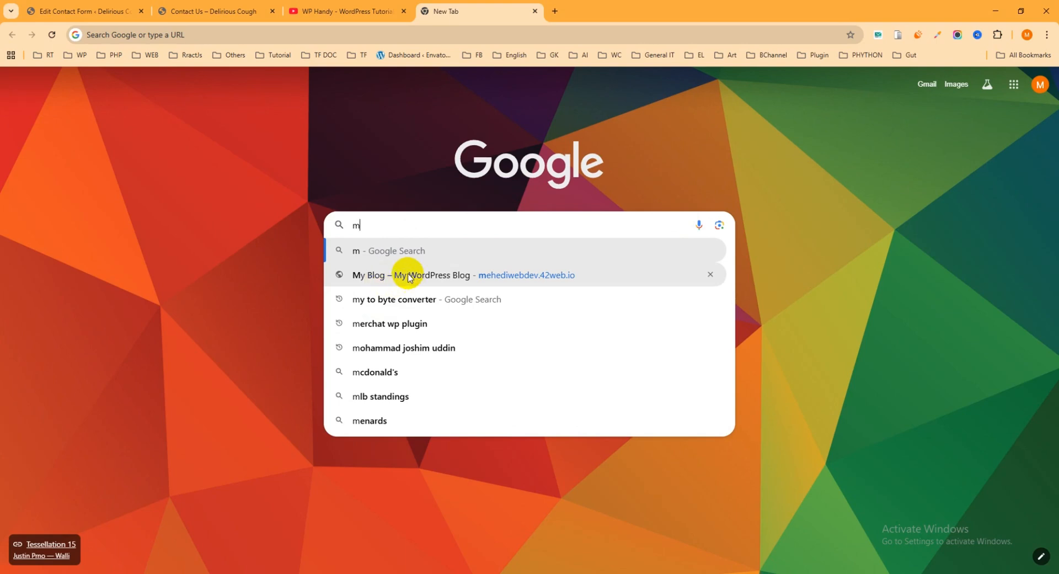
{"action": "type", "text": "mb t"}
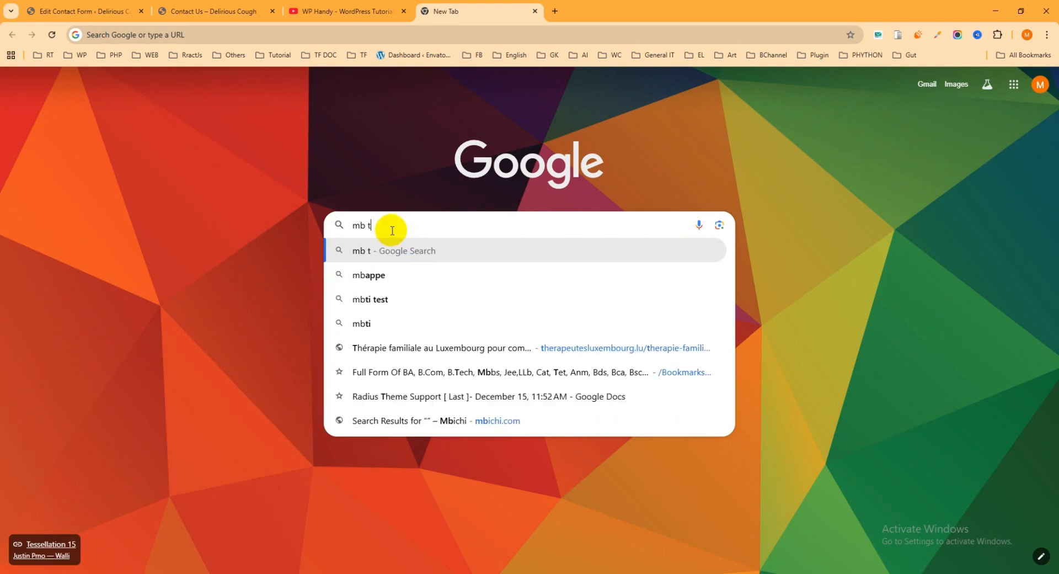
{"action": "type", "text": "o by"}
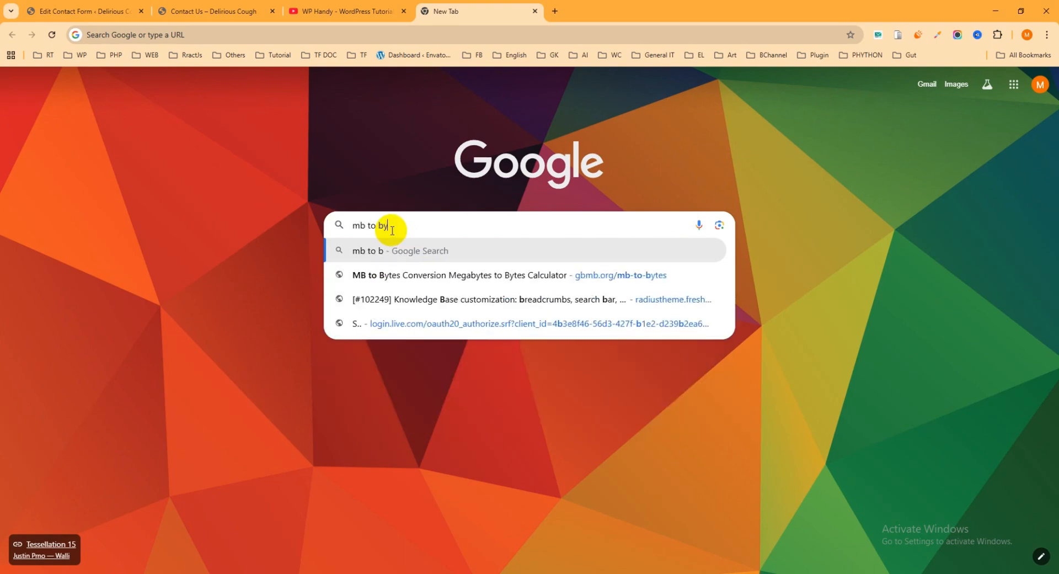
{"action": "type", "text": "tes"}
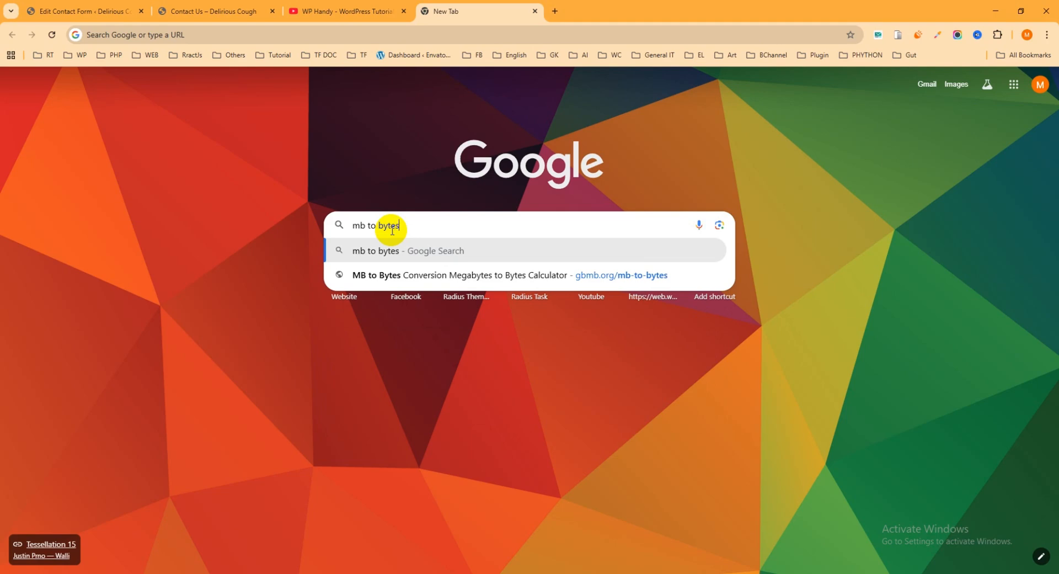
{"action": "left_click", "coordinate": [414, 275]}
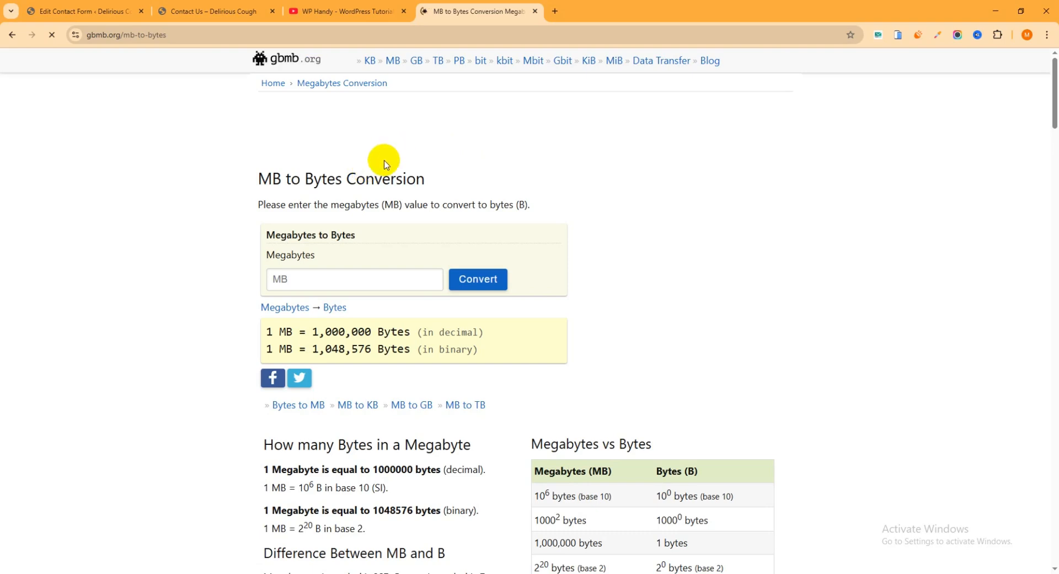
Convert 5 megabytes to bytes in the gbmb.org converter.
{"action": "scroll", "coordinate": [364, 182], "scroll_direction": "down", "scroll_amount": 1}
{"action": "left_click", "coordinate": [323, 226]}
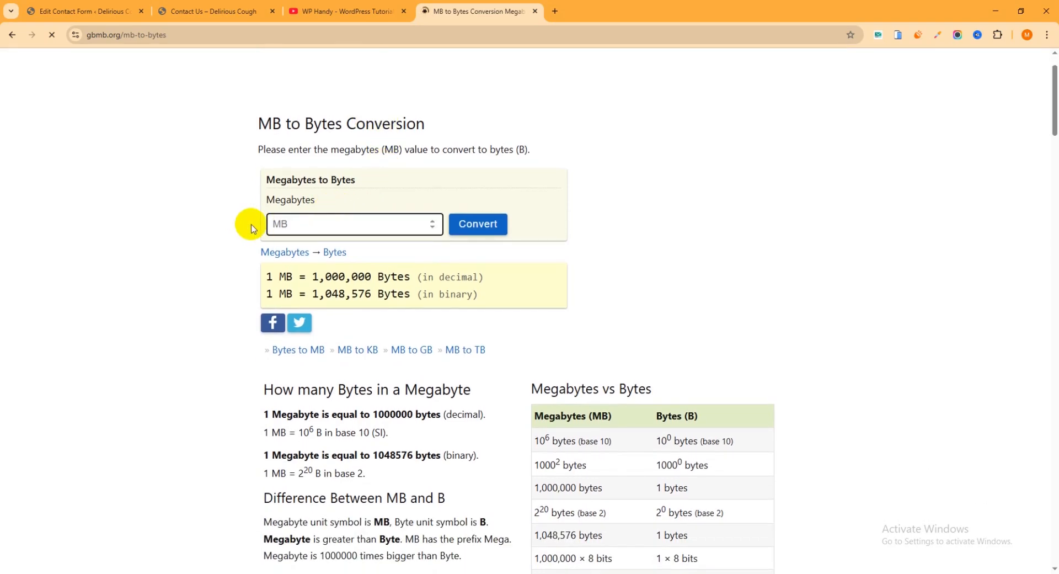
{"action": "type", "text": "5"}
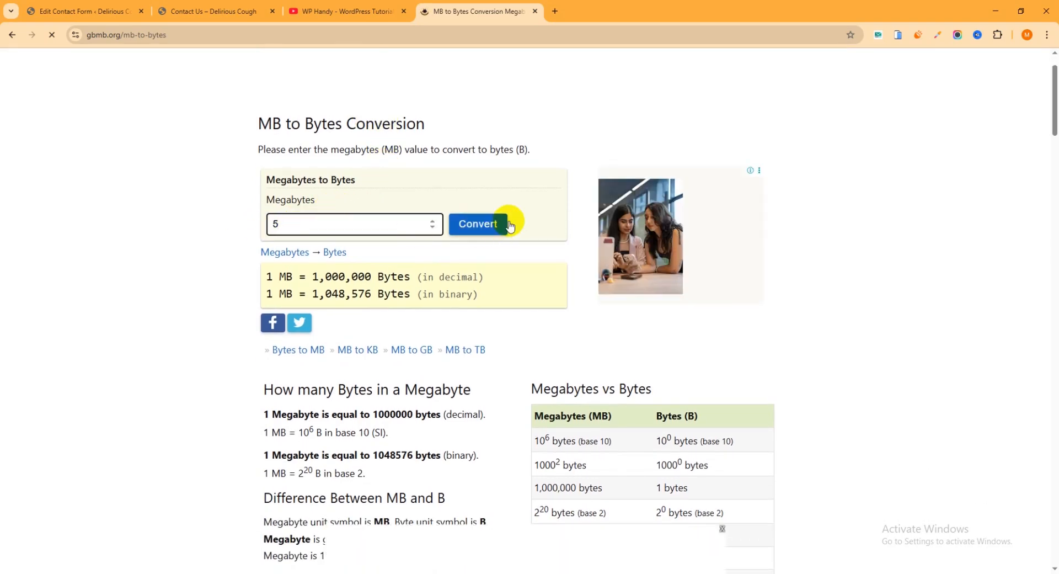
{"action": "left_click", "coordinate": [493, 226]}
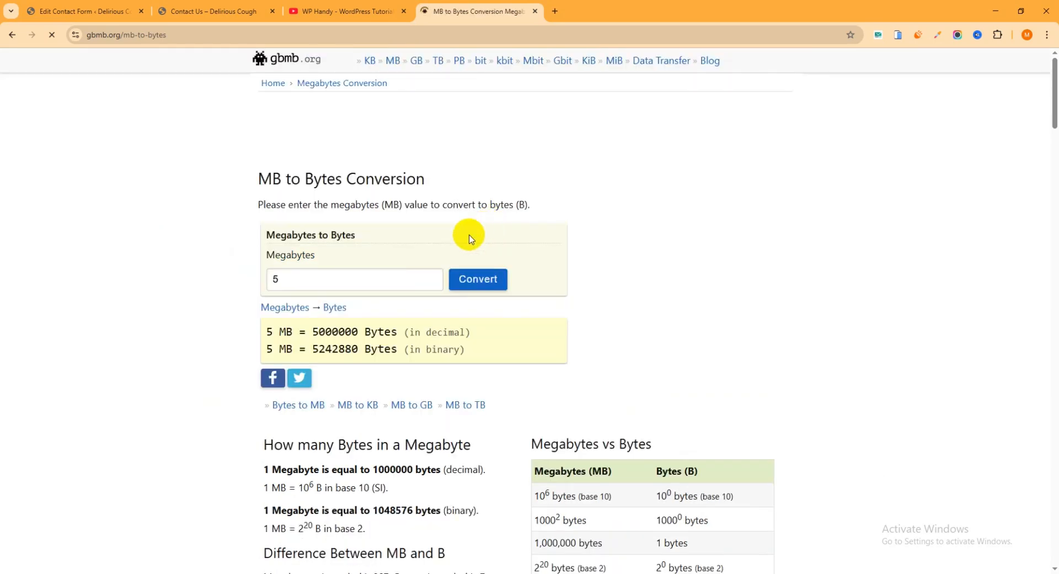
{"action": "scroll", "coordinate": [395, 264], "scroll_direction": "down", "scroll_amount": 2}
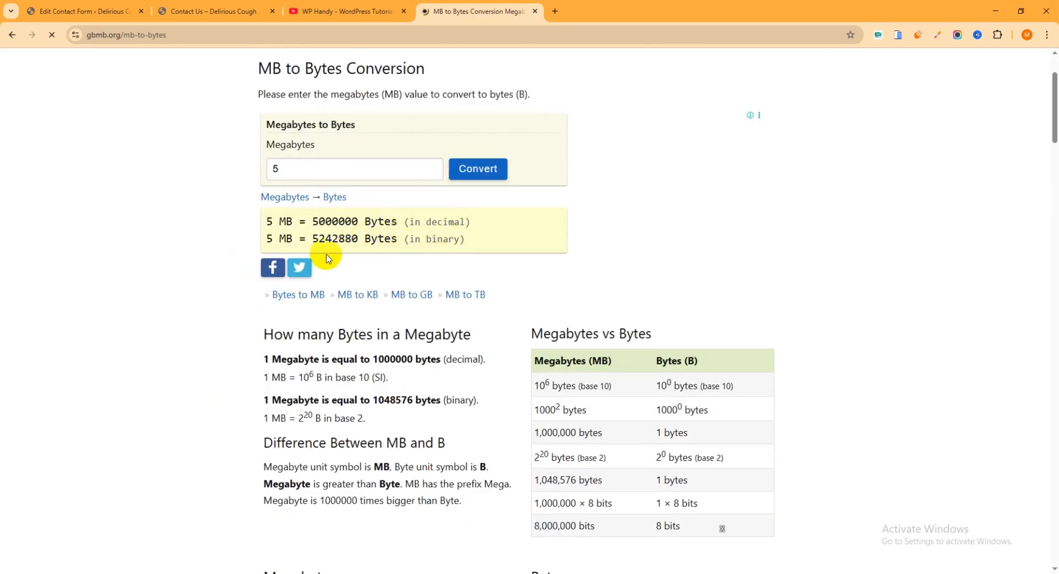
Convert 10 megabytes to bytes and copy the binary byte value.
{"action": "left_click_drag", "start_coordinate": [309, 170], "coordinate": [201, 176]}
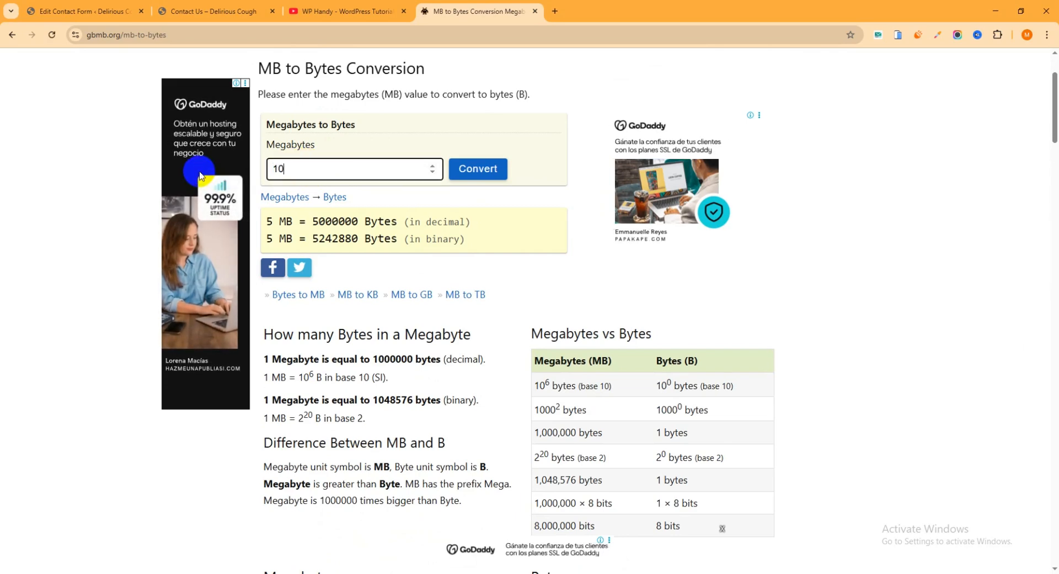
{"action": "left_click", "coordinate": [483, 172]}
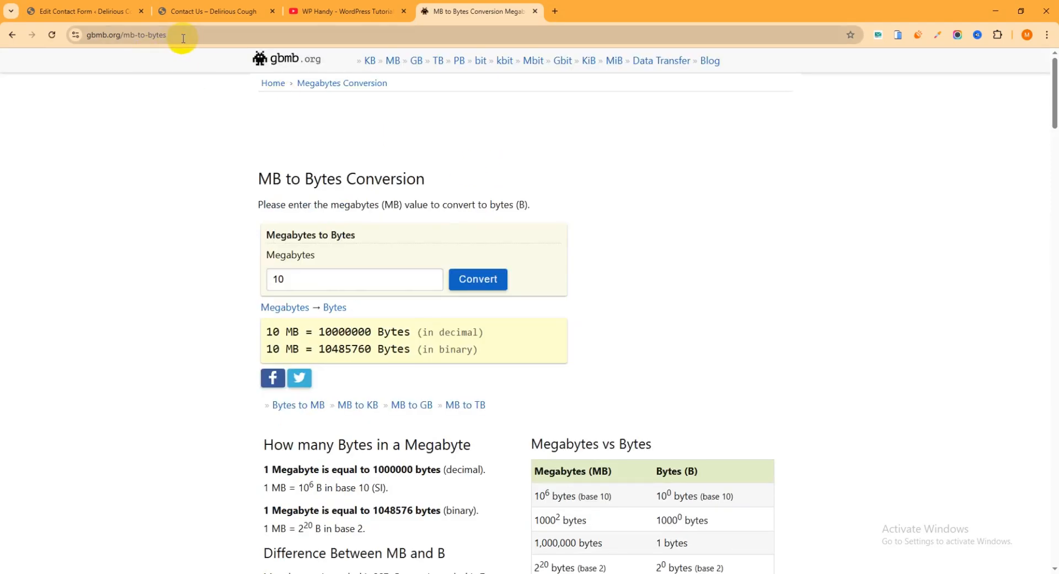
{"action": "left_click", "coordinate": [183, 36]}
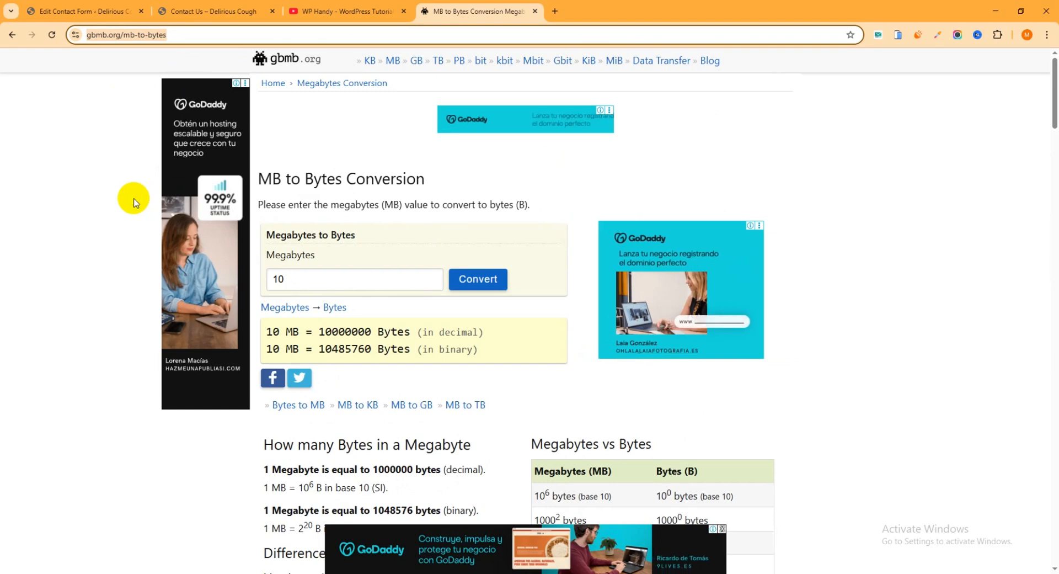
{"action": "left_click", "coordinate": [375, 350]}
{"action": "left_click_drag", "start_coordinate": [375, 351], "coordinate": [318, 351]}
{"action": "key", "text": "ctrl+c"}
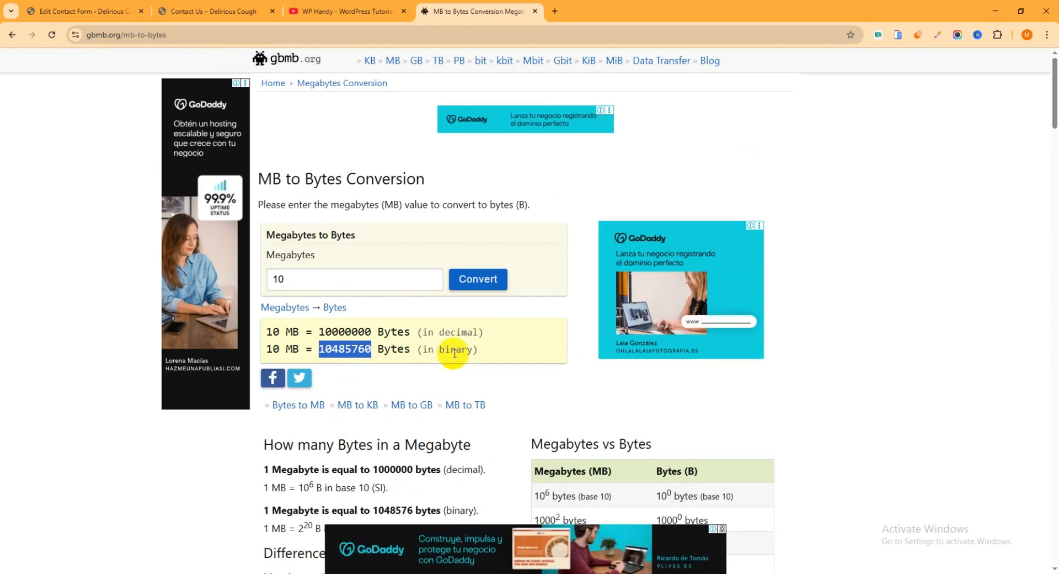
Set the upload field's file size limit to 10485760 and insert the file tag into the "Upload your File" block of Contact form 1.
{"action": "left_click", "coordinate": [193, 15]}
{"action": "left_click", "coordinate": [108, 11]}
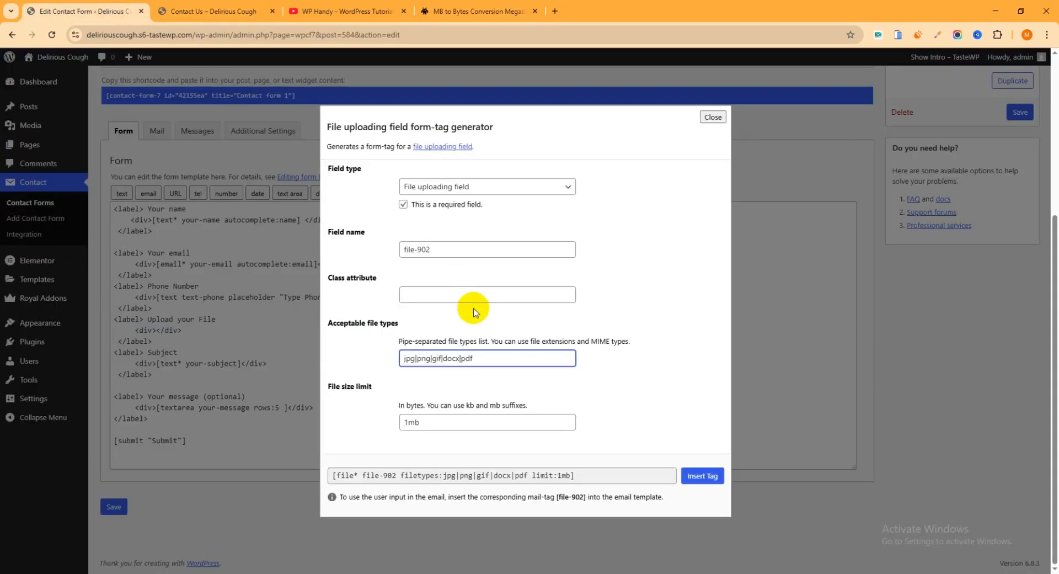
{"action": "left_click_drag", "start_coordinate": [442, 425], "coordinate": [353, 429]}
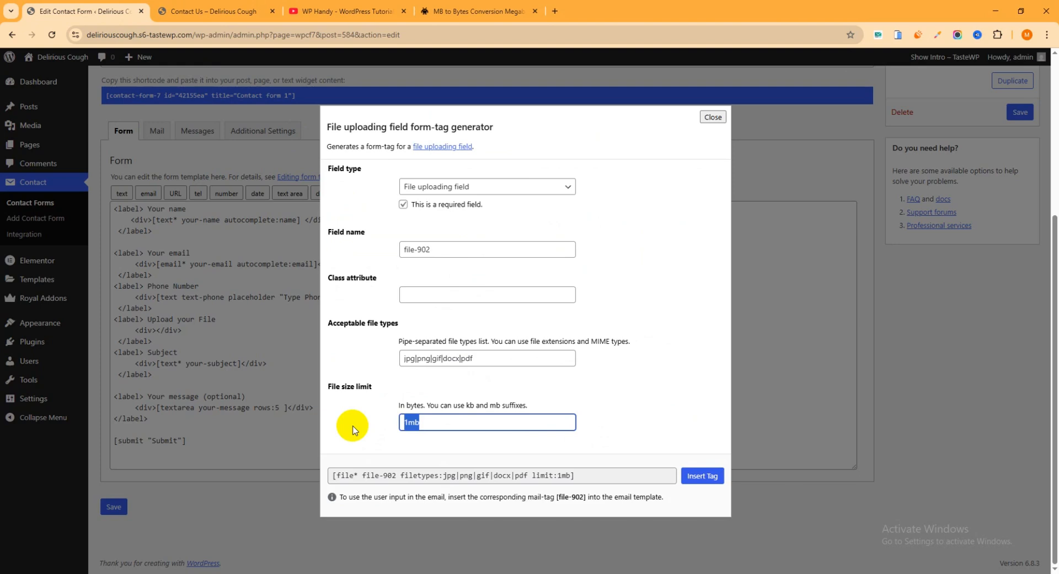
{"action": "key", "text": "ctrl+v"}
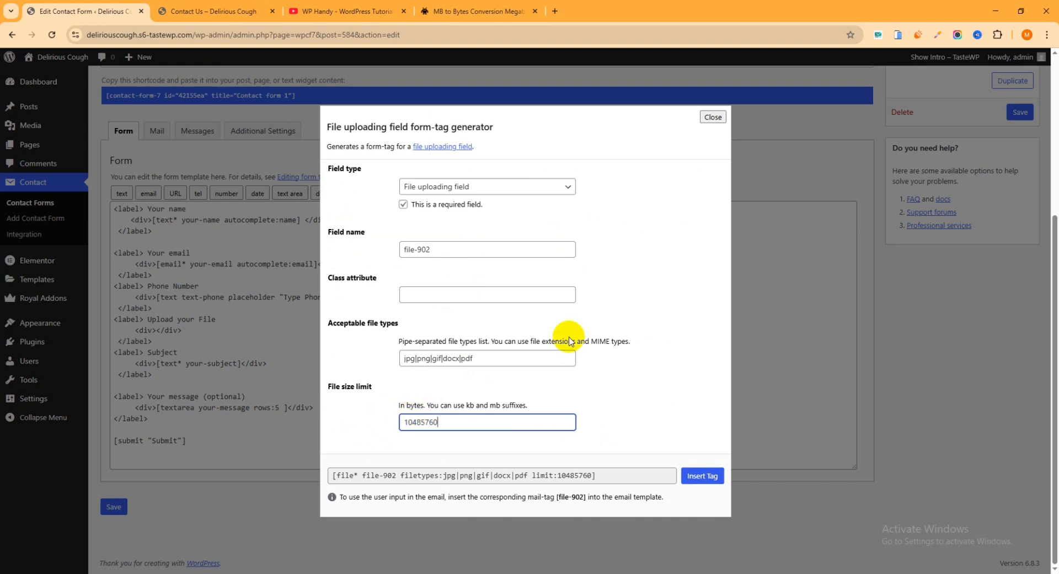
{"action": "left_click", "coordinate": [698, 475]}
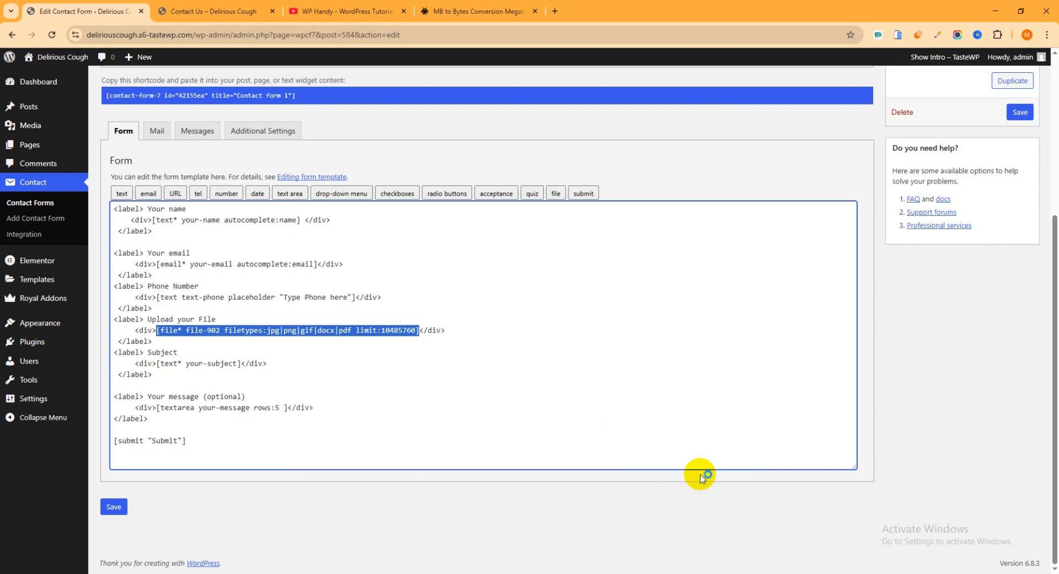
Save Contact form 1 and reload the live Contact Us page.
{"action": "left_click", "coordinate": [234, 334]}
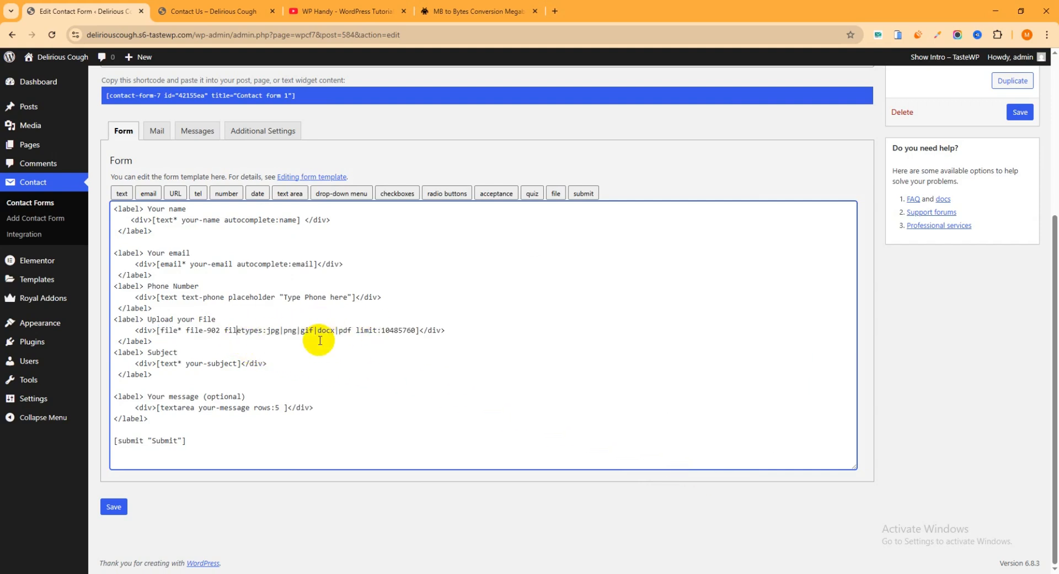
{"action": "left_click", "coordinate": [1020, 113]}
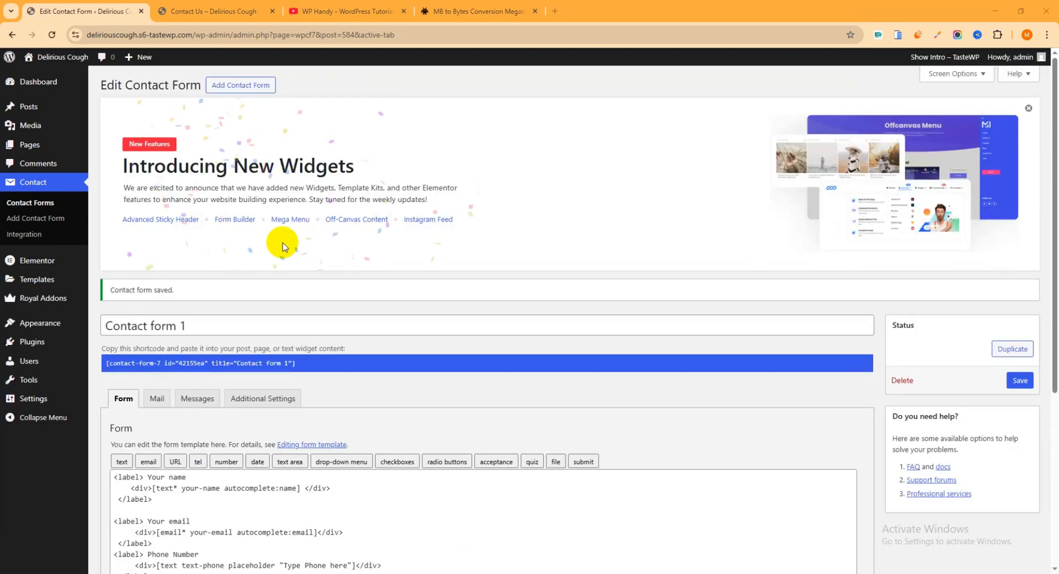
{"action": "left_click", "coordinate": [177, 11]}
{"action": "left_click", "coordinate": [52, 35]}
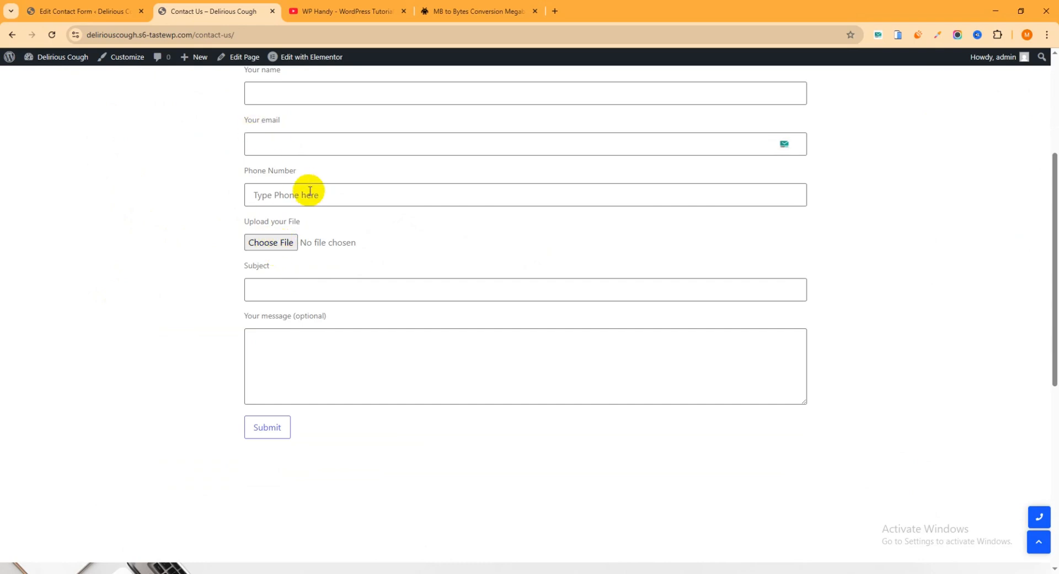
Fill in the name, e-mail and phone number fields of the Get In Touch form with saved test details.
{"action": "scroll", "coordinate": [307, 189], "scroll_direction": "up", "scroll_amount": 2}
{"action": "left_click", "coordinate": [282, 197]}
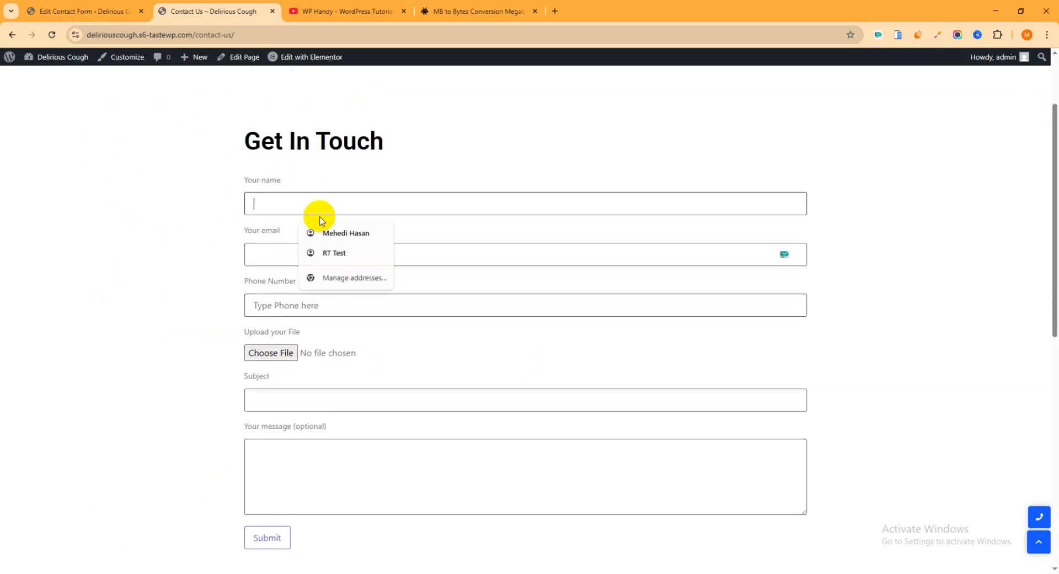
{"action": "left_click", "coordinate": [342, 229]}
{"action": "left_click", "coordinate": [310, 253]}
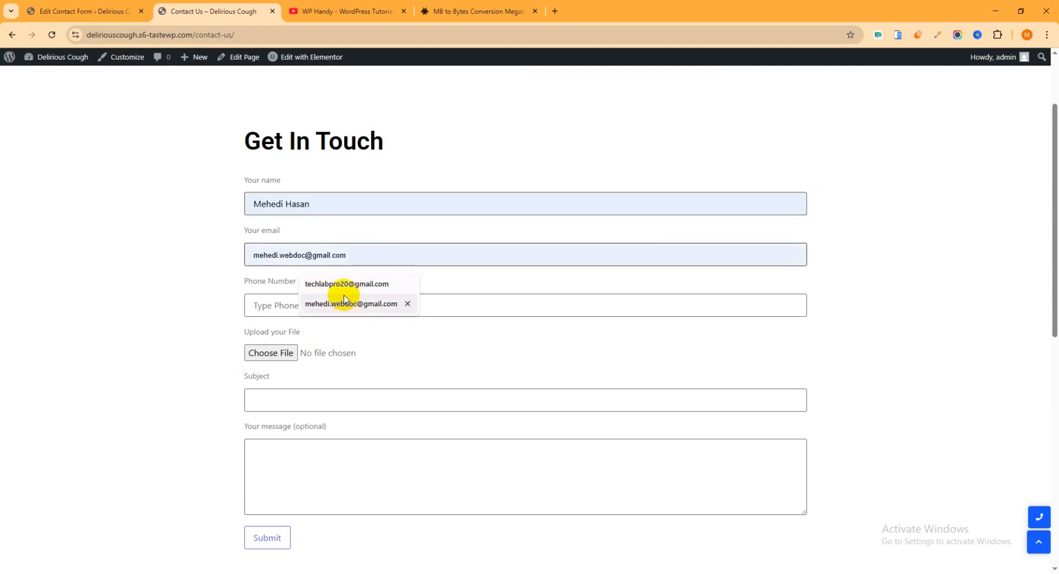
{"action": "left_click", "coordinate": [347, 284]}
{"action": "left_click", "coordinate": [310, 307]}
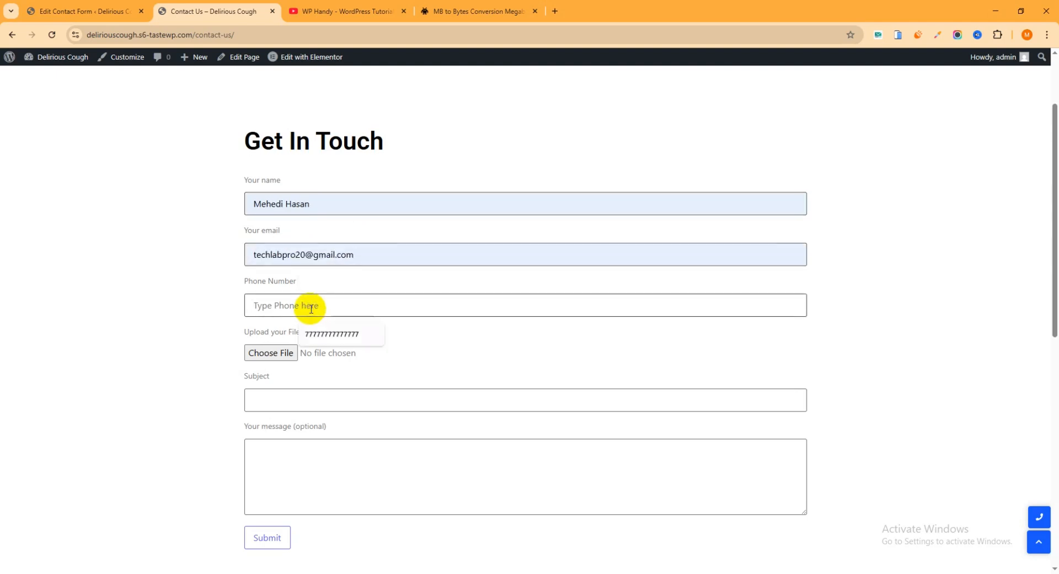
{"action": "left_click", "coordinate": [347, 334]}
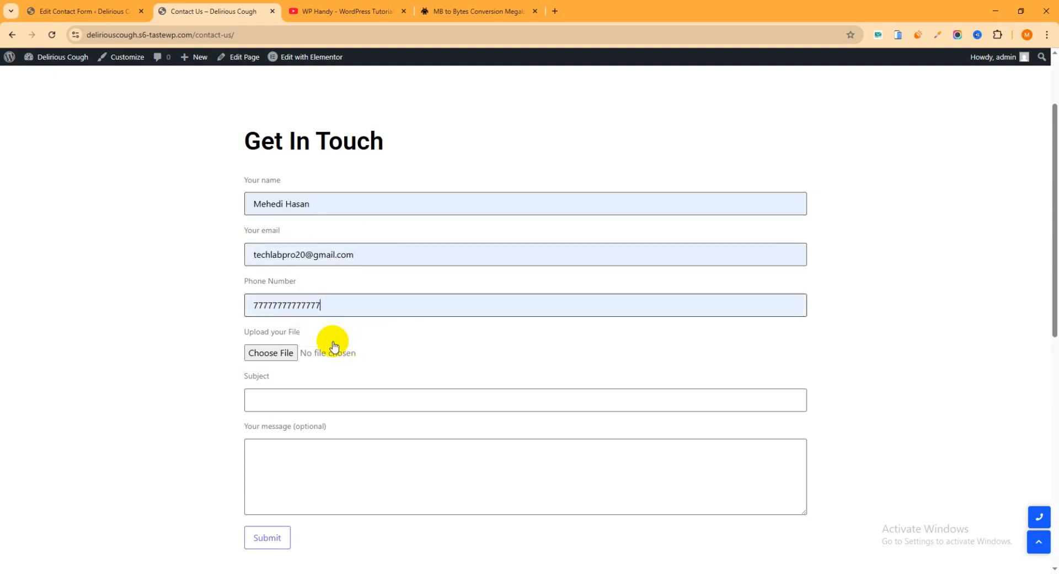
Attach "How to Create a Contact Form in WordPress Using Contact Form 7.png" from Downloads to the "Upload your File" field.
{"action": "left_click", "coordinate": [274, 354]}
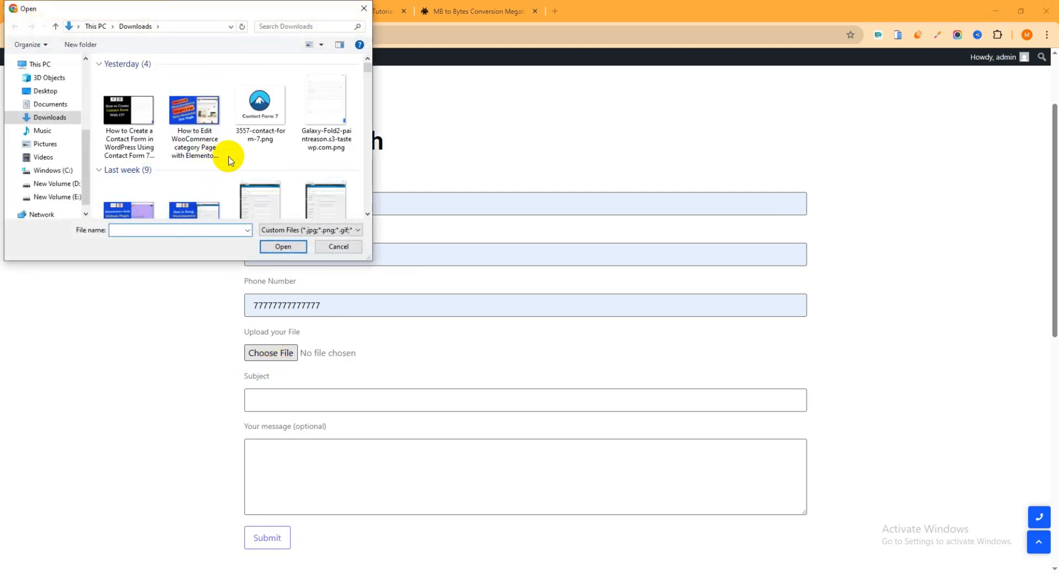
{"action": "left_click", "coordinate": [119, 113]}
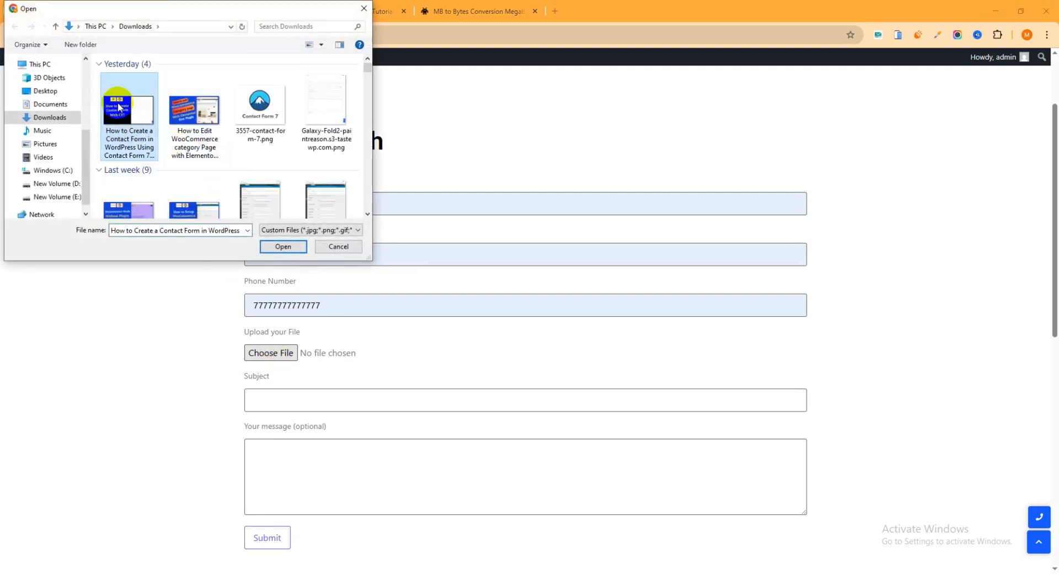
{"action": "left_click", "coordinate": [279, 246]}
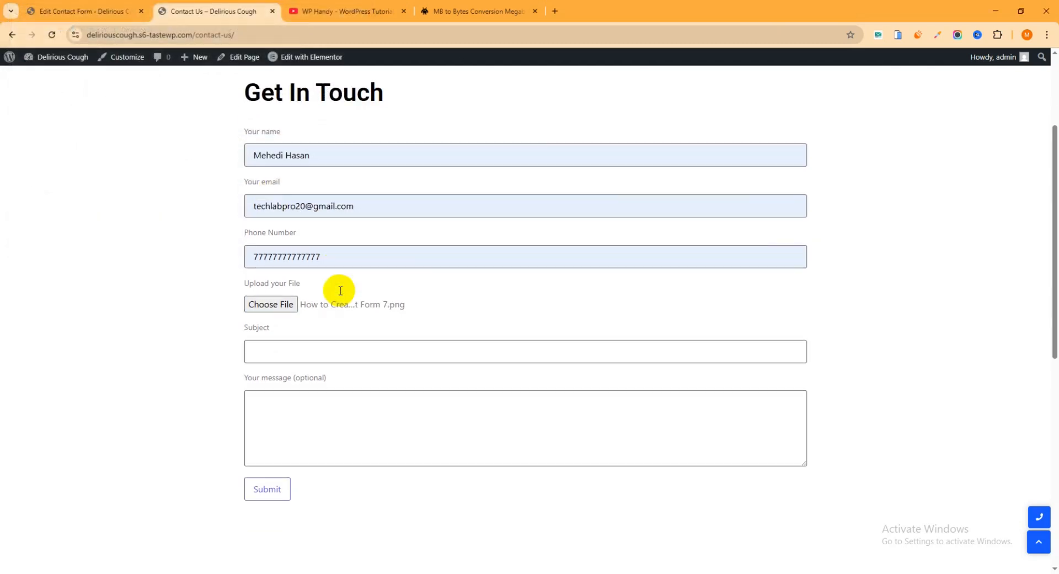
Enter the person's full name as the subject, repeat it as the message and submit the test form.
{"action": "scroll", "coordinate": [340, 290], "scroll_direction": "down", "scroll_amount": 2}
{"action": "left_click", "coordinate": [298, 229]}
{"action": "left_click", "coordinate": [333, 263]}
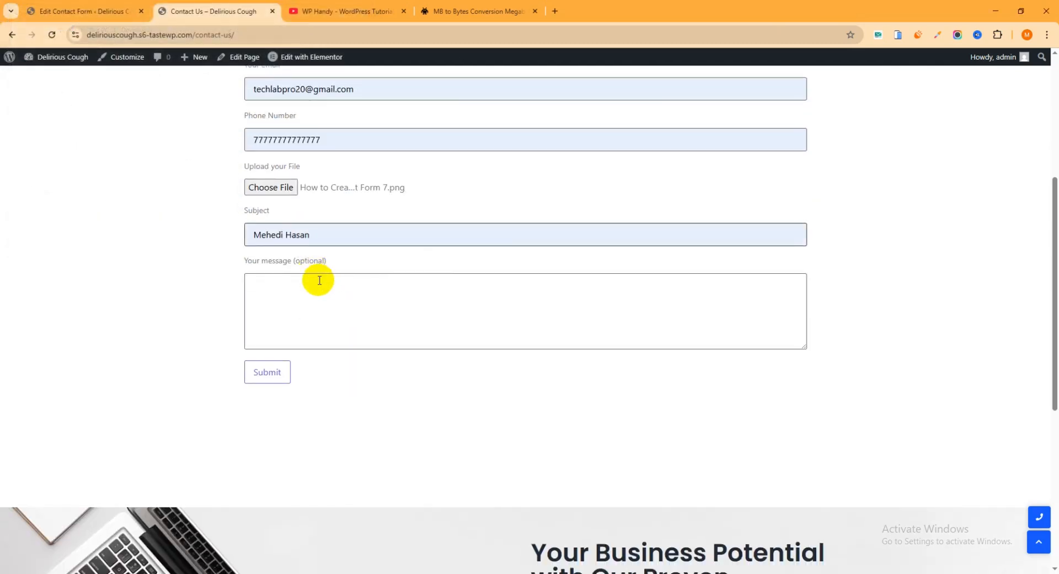
{"action": "left_click_drag", "start_coordinate": [316, 236], "coordinate": [203, 236]}
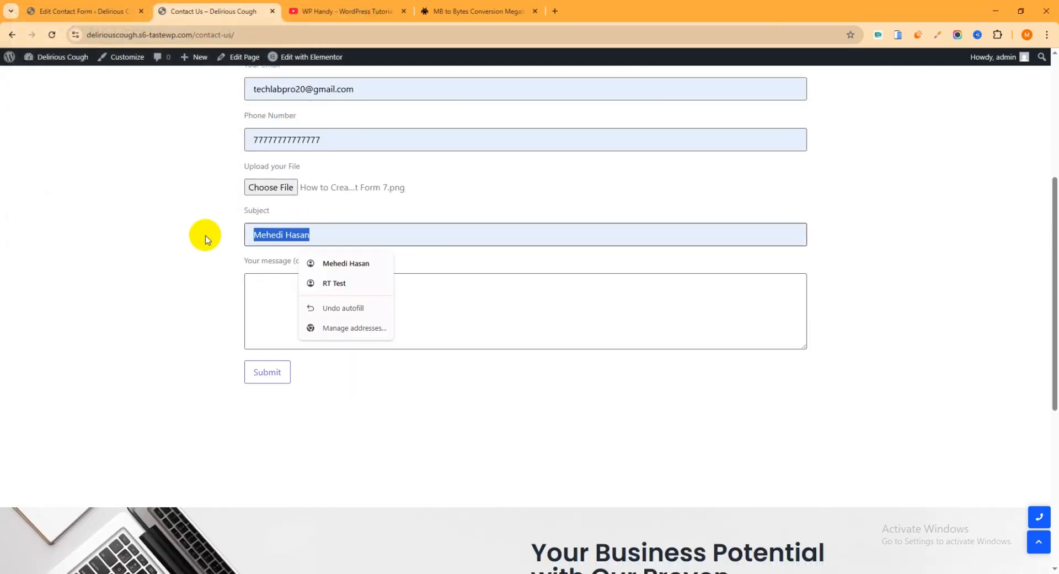
{"action": "left_click", "coordinate": [279, 315]}
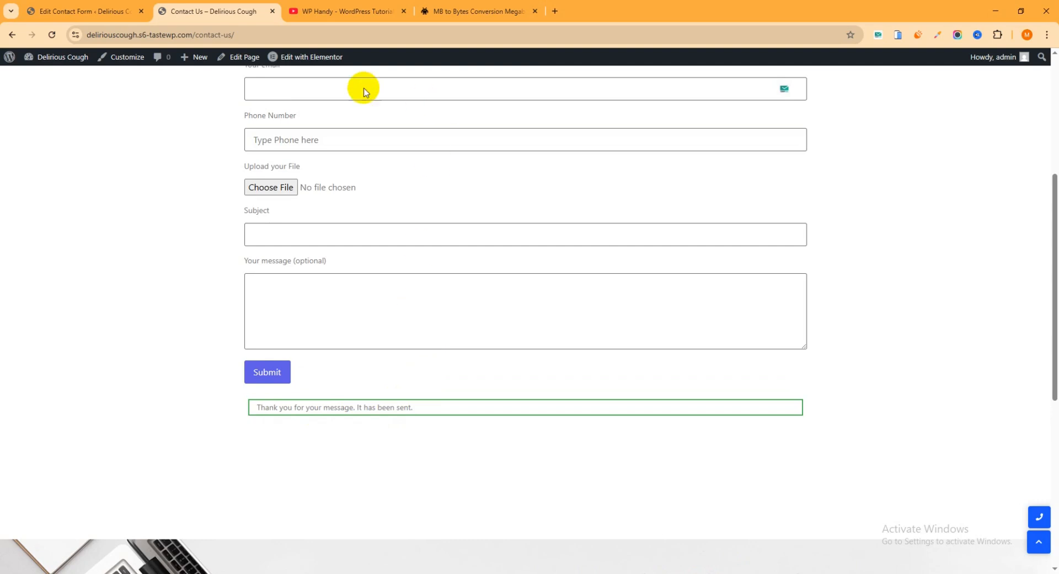
Switch to Gmail and open the newest contact form notification to check its contents for the uploaded file.
{"action": "scroll", "coordinate": [383, 272], "scroll_direction": "up", "scroll_amount": 2}
{"action": "left_click", "coordinate": [555, 11]}
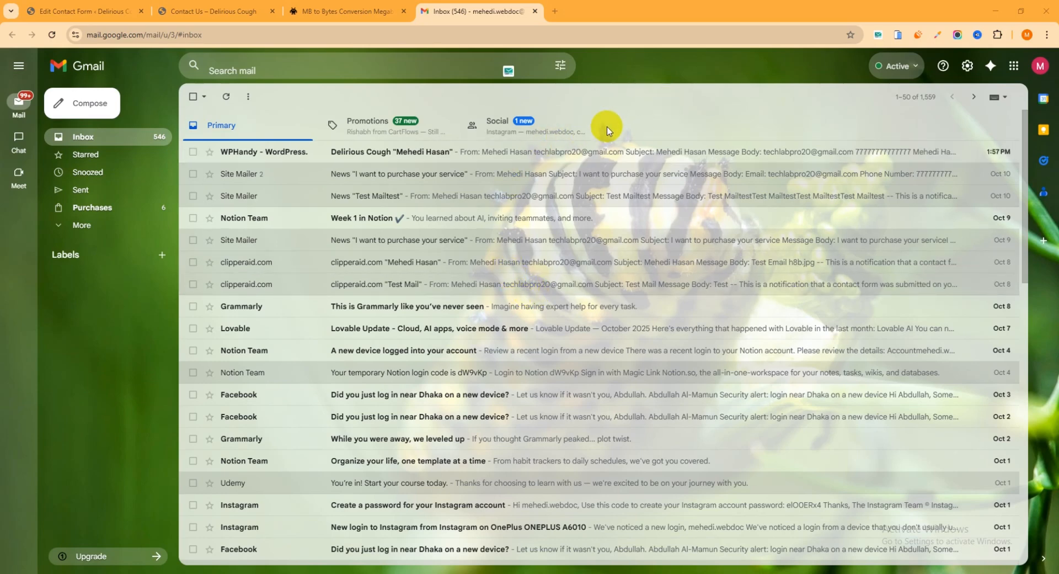
{"action": "left_click", "coordinate": [391, 152]}
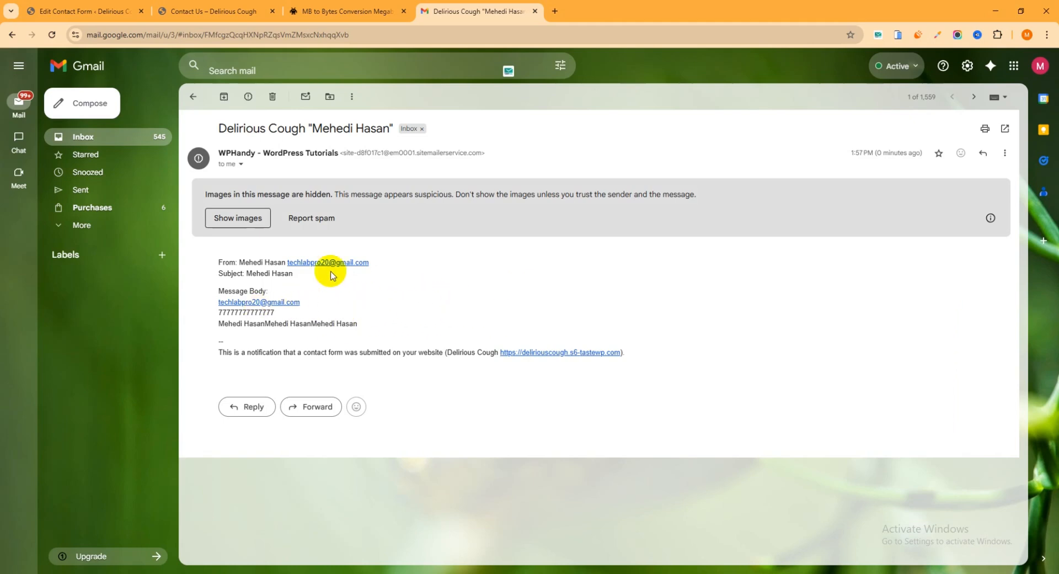
Switch back to the Contact form 1 editor, copy the [file-902] mail-tag into the mail template's File attachments field and save the form.
{"action": "left_click", "coordinate": [79, 12]}
{"action": "scroll", "coordinate": [437, 289], "scroll_direction": "down", "scroll_amount": 5}
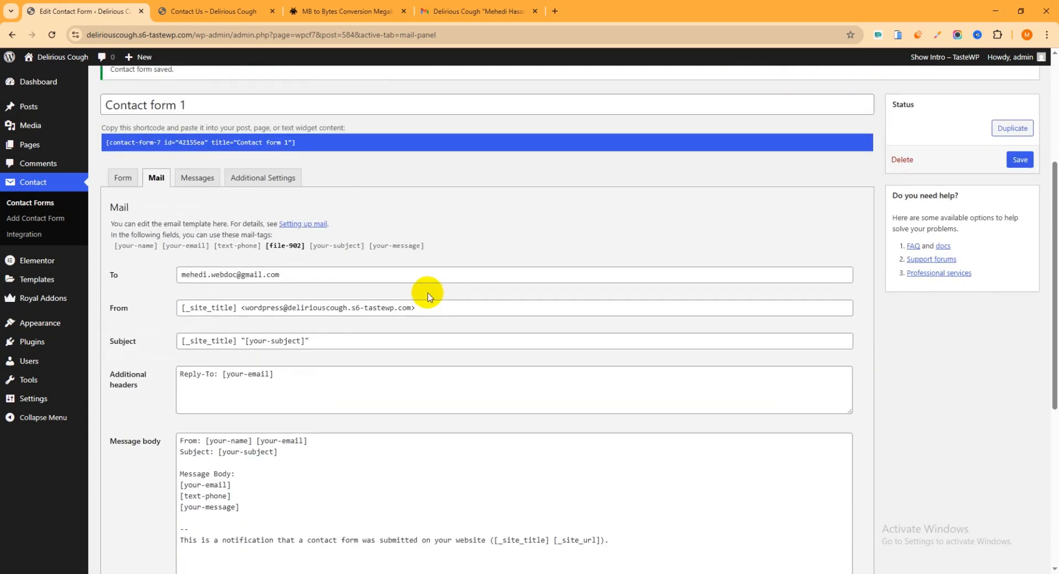
{"action": "left_click", "coordinate": [123, 125]}
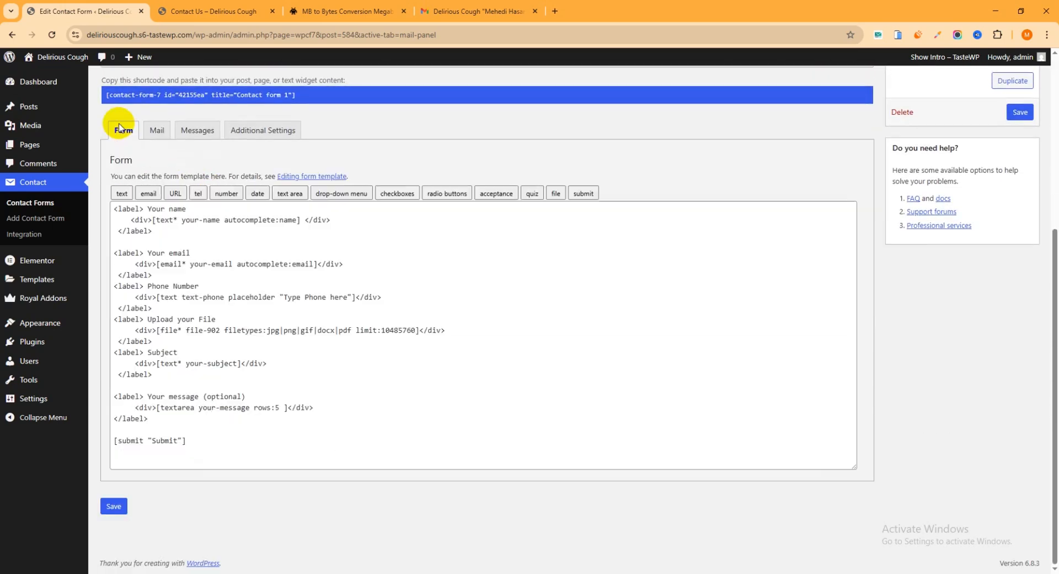
{"action": "left_click", "coordinate": [157, 131]}
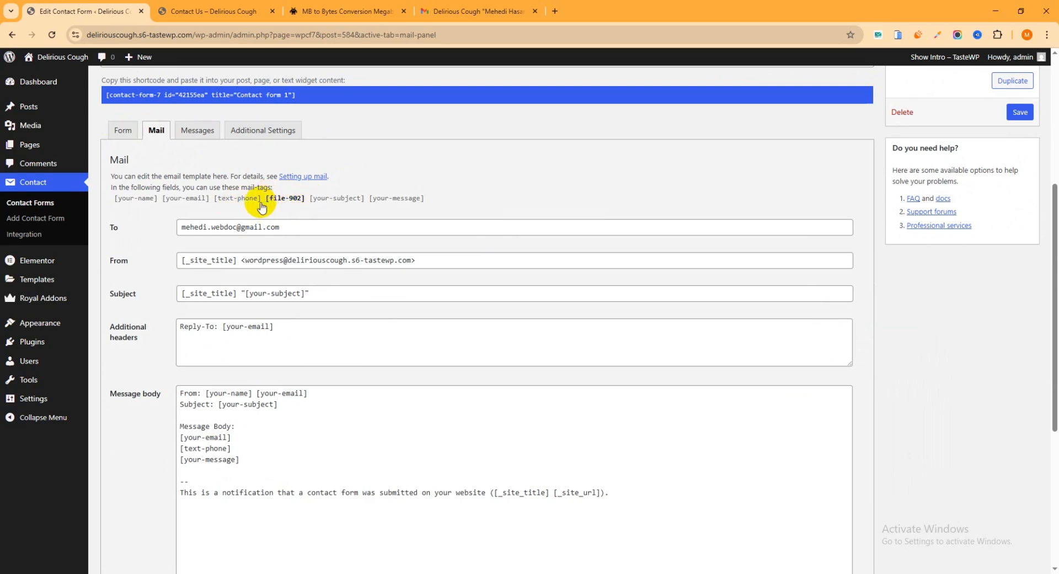
{"action": "left_click_drag", "start_coordinate": [264, 200], "coordinate": [295, 201]}
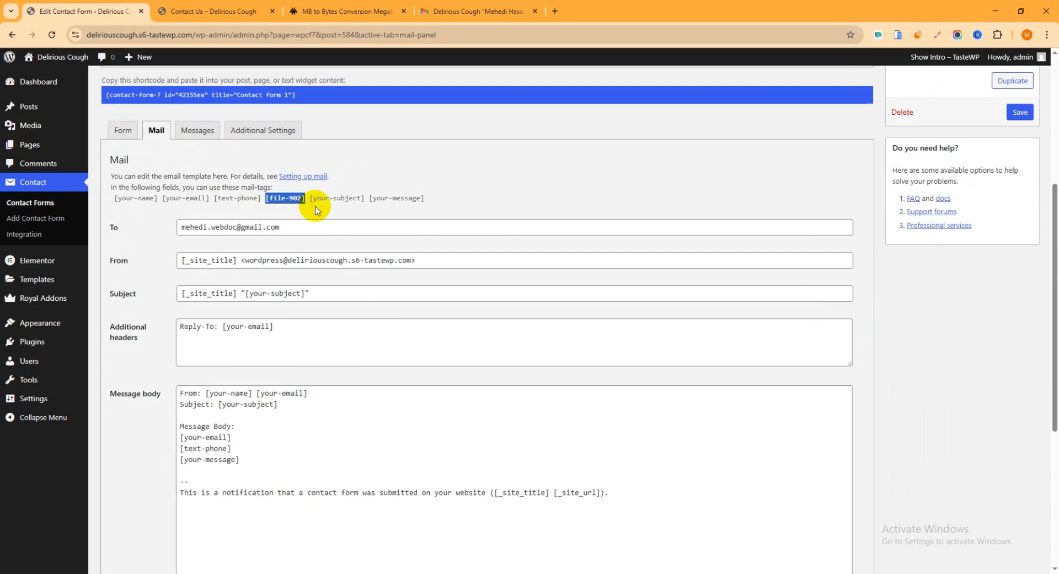
{"action": "scroll", "coordinate": [358, 249], "scroll_direction": "down", "scroll_amount": 5}
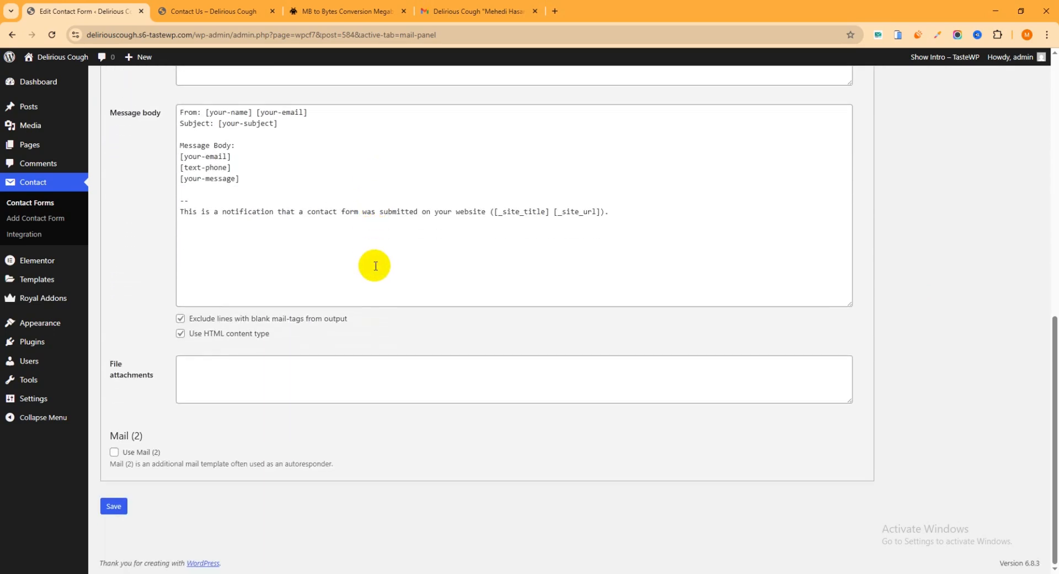
{"action": "left_click", "coordinate": [255, 369]}
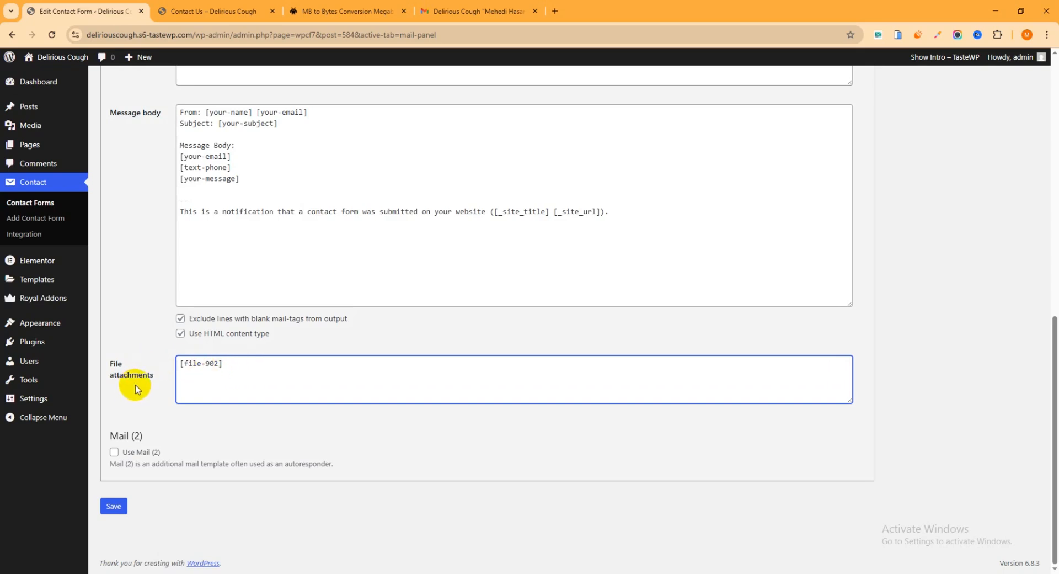
{"action": "left_click_drag", "start_coordinate": [248, 365], "coordinate": [175, 365]}
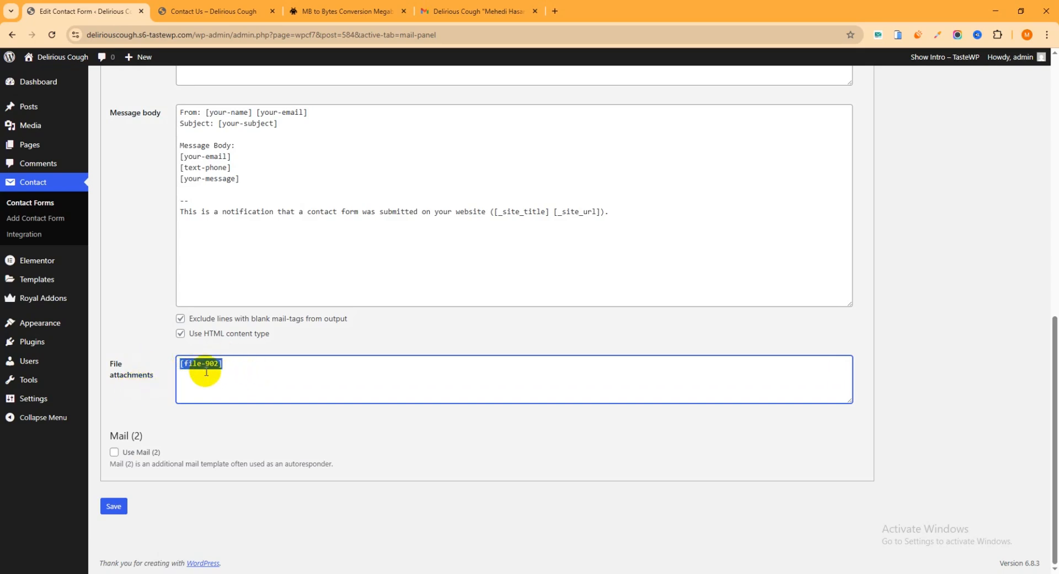
{"action": "left_click", "coordinate": [230, 379]}
{"action": "left_click", "coordinate": [112, 507]}
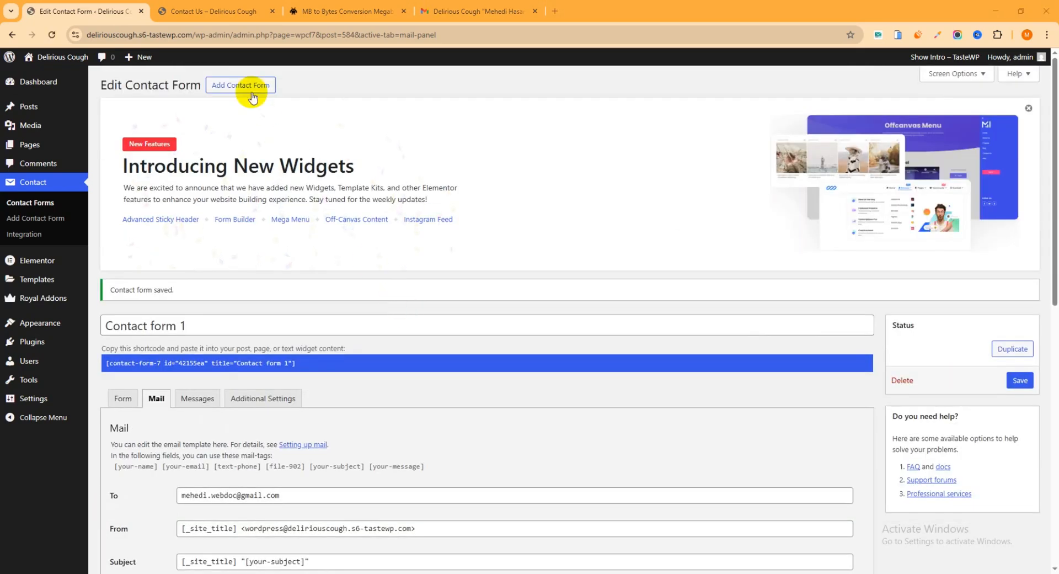
Reload the Contact Us page and fill in the Get In Touch form's name, e-mail and phone number with saved test details.
{"action": "left_click", "coordinate": [208, 11]}
{"action": "left_click", "coordinate": [51, 35]}
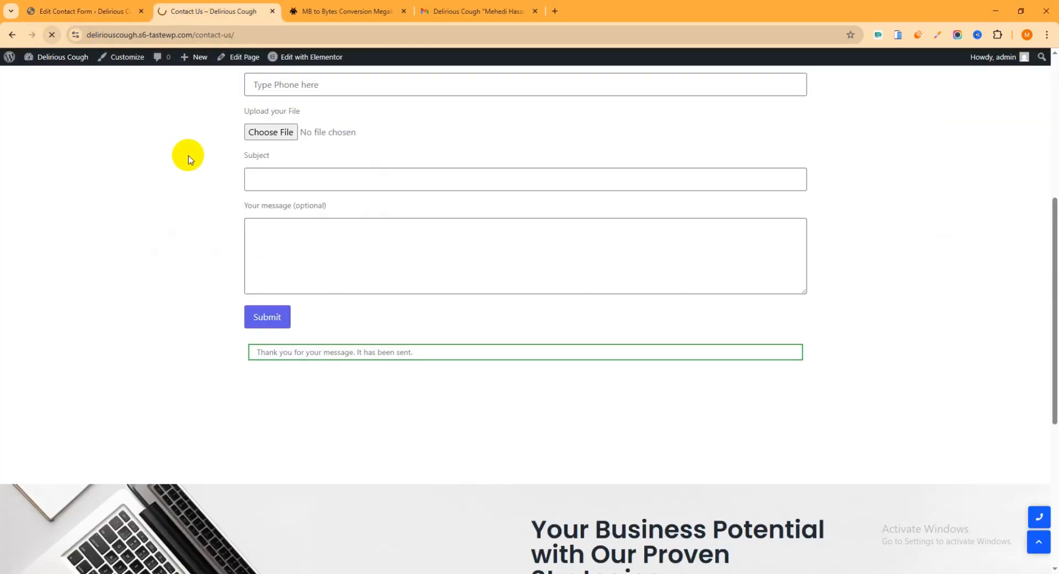
{"action": "scroll", "coordinate": [196, 219], "scroll_direction": "up", "scroll_amount": 3}
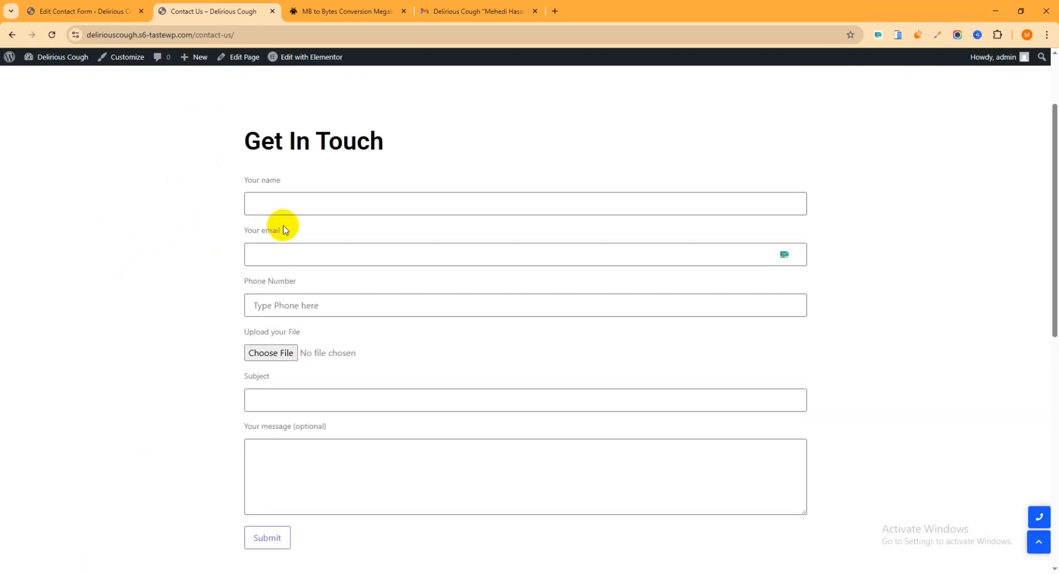
{"action": "left_click", "coordinate": [303, 203]}
{"action": "left_click", "coordinate": [345, 230]}
{"action": "left_click", "coordinate": [293, 255]}
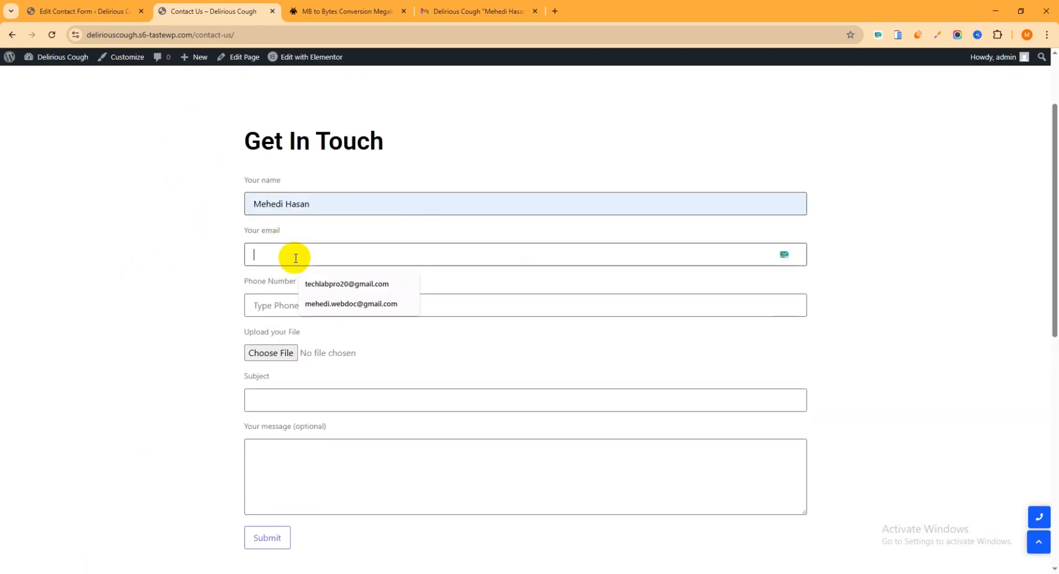
{"action": "left_click", "coordinate": [345, 303]}
{"action": "left_click", "coordinate": [292, 312]}
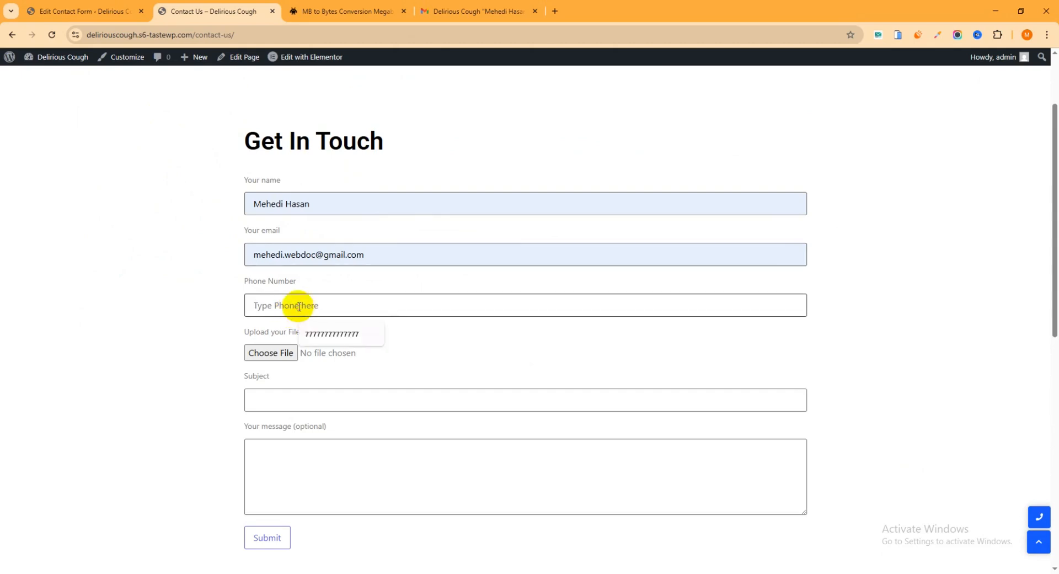
{"action": "left_click", "coordinate": [338, 333]}
Attach "How to Create a Contact Form in WordPress Using Contact Form 7.png" from Downloads to the form's upload field again.
{"action": "left_click", "coordinate": [272, 355]}
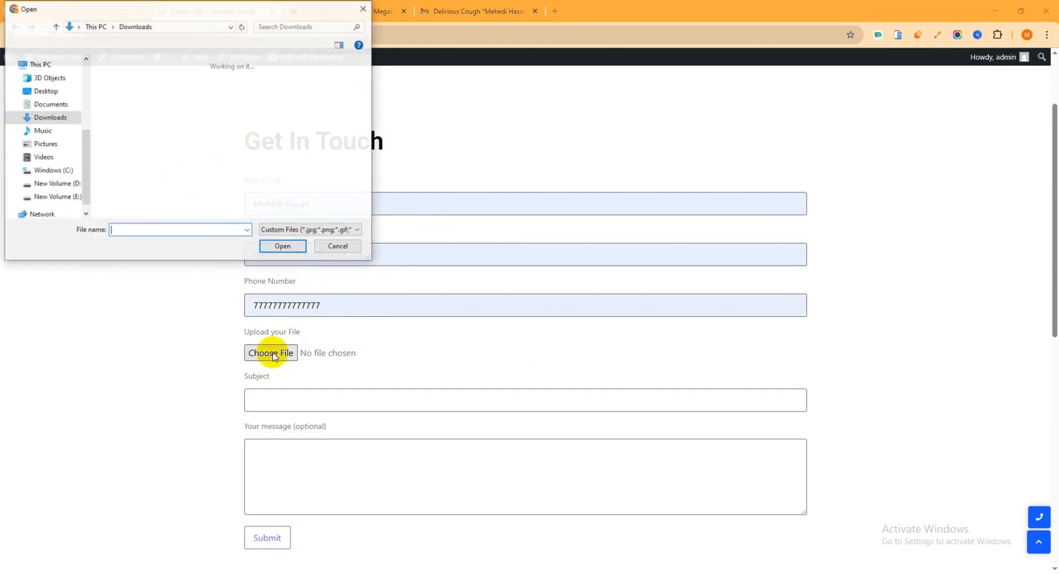
{"action": "left_click", "coordinate": [130, 113]}
{"action": "left_click", "coordinate": [283, 246]}
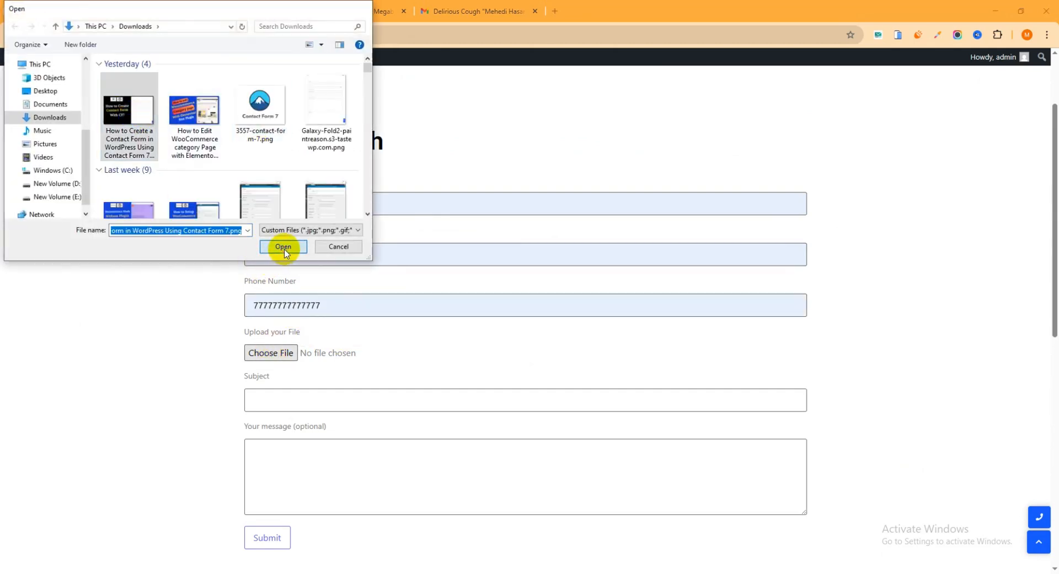
Set the subject to "RT Test", paste the same text repeatedly as the message and submit the form.
{"action": "scroll", "coordinate": [298, 354], "scroll_direction": "down", "scroll_amount": 2}
{"action": "left_click", "coordinate": [302, 290]}
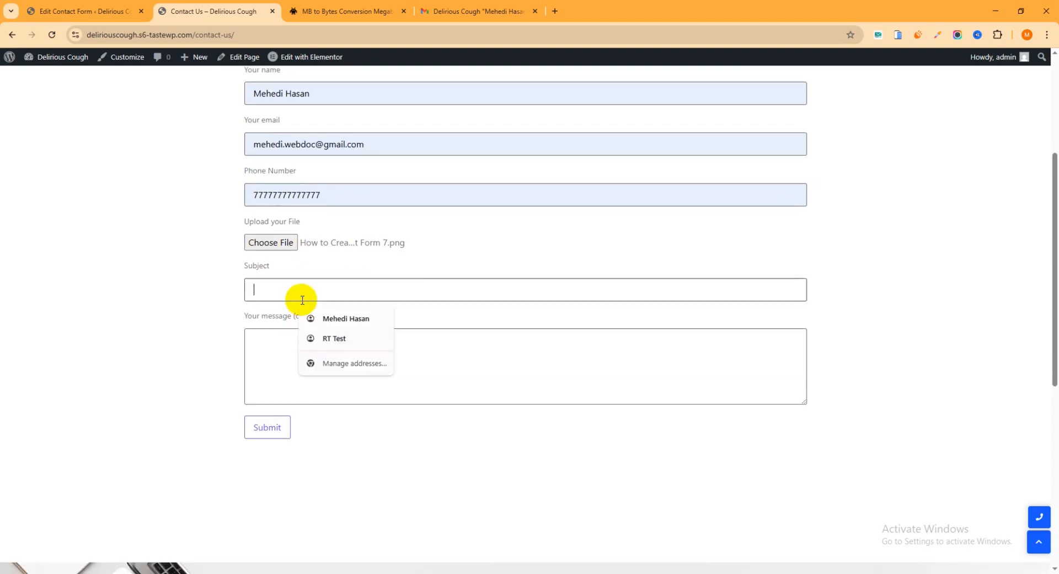
{"action": "left_click", "coordinate": [342, 338]}
{"action": "left_click_drag", "start_coordinate": [307, 294], "coordinate": [203, 292]}
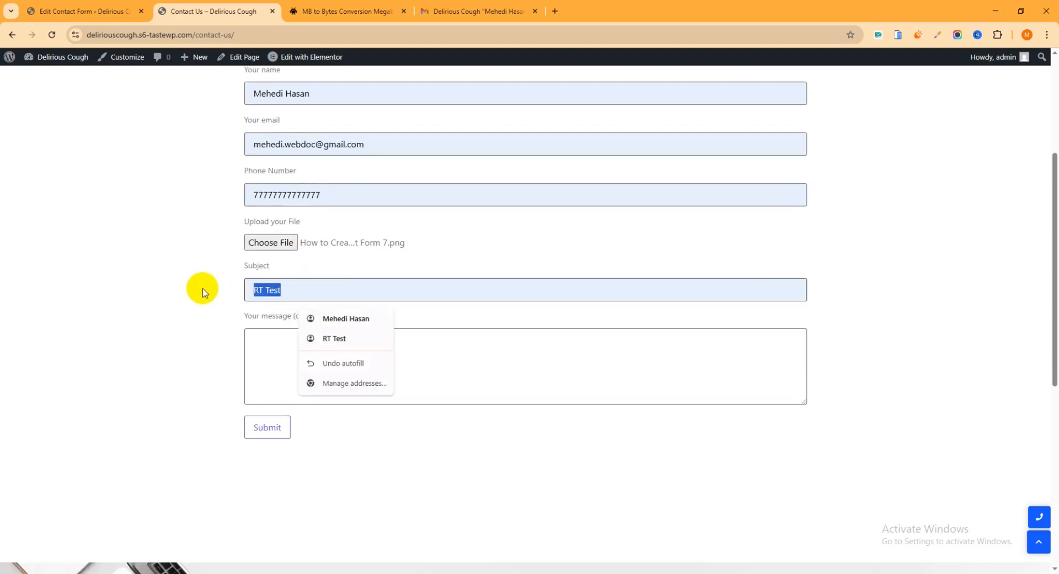
{"action": "left_click", "coordinate": [270, 362]}
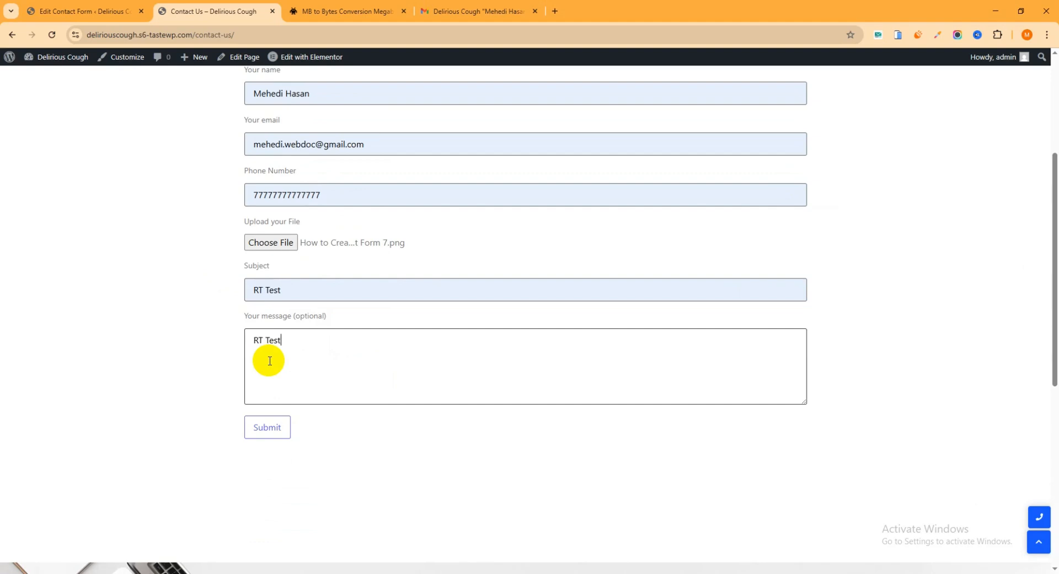
{"action": "left_click", "coordinate": [288, 428]}
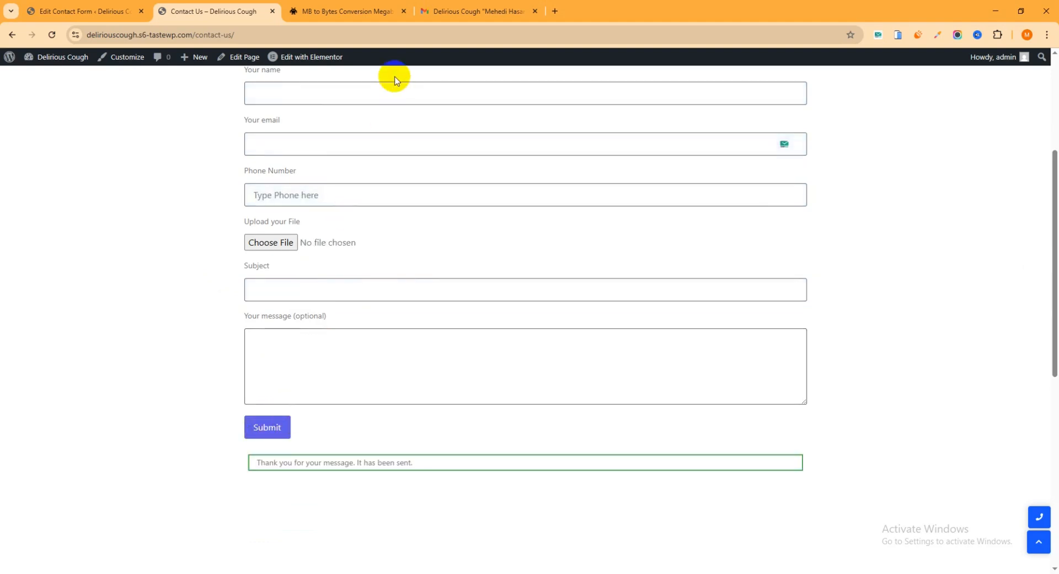
Switch to Gmail, open the "RT Test" notification from the inbox and preview its attached image.
{"action": "left_click", "coordinate": [472, 12]}
{"action": "left_click", "coordinate": [118, 133]}
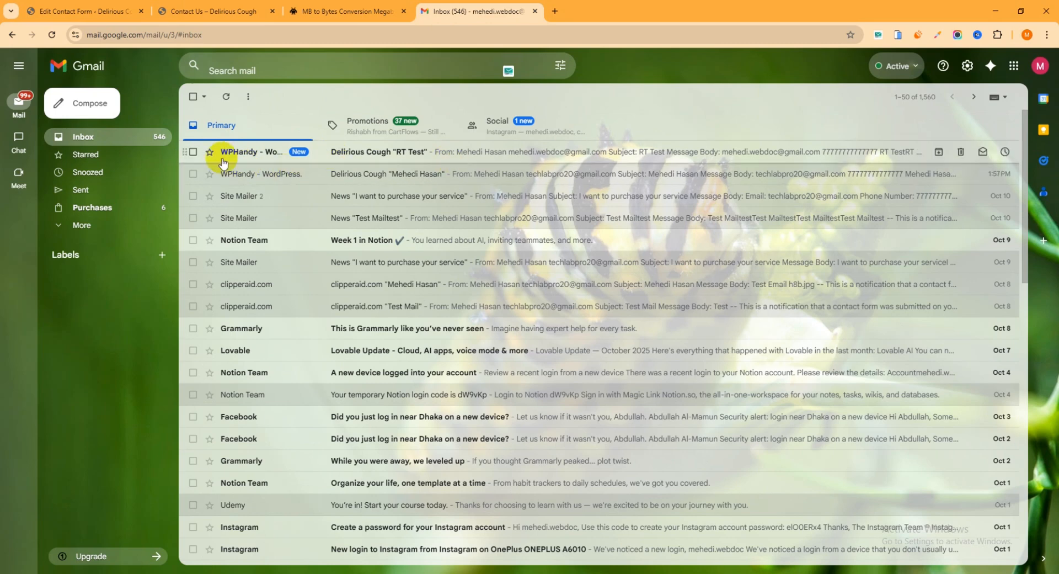
{"action": "left_click", "coordinate": [410, 156]}
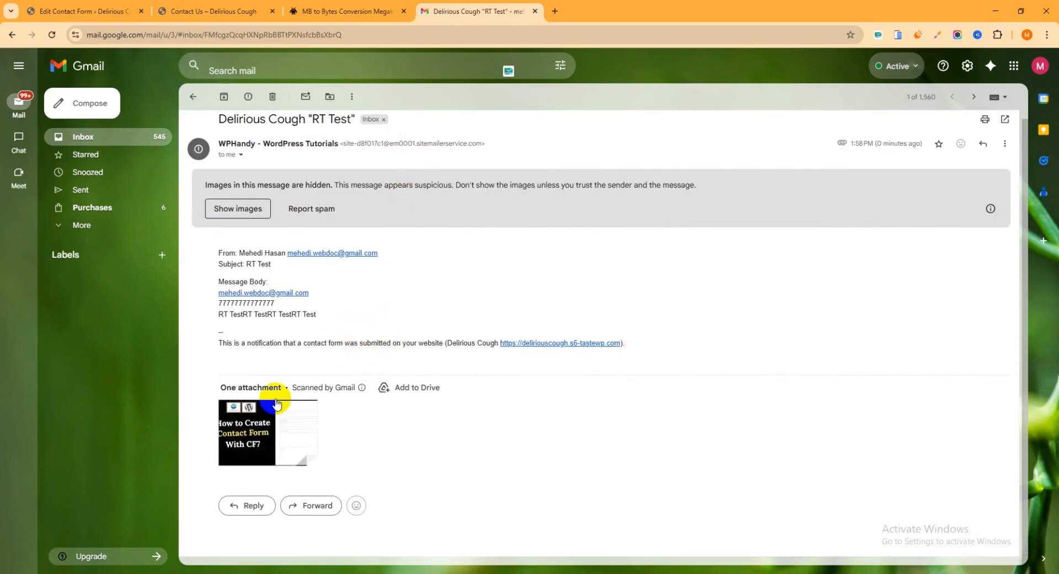
{"action": "left_click", "coordinate": [270, 414]}
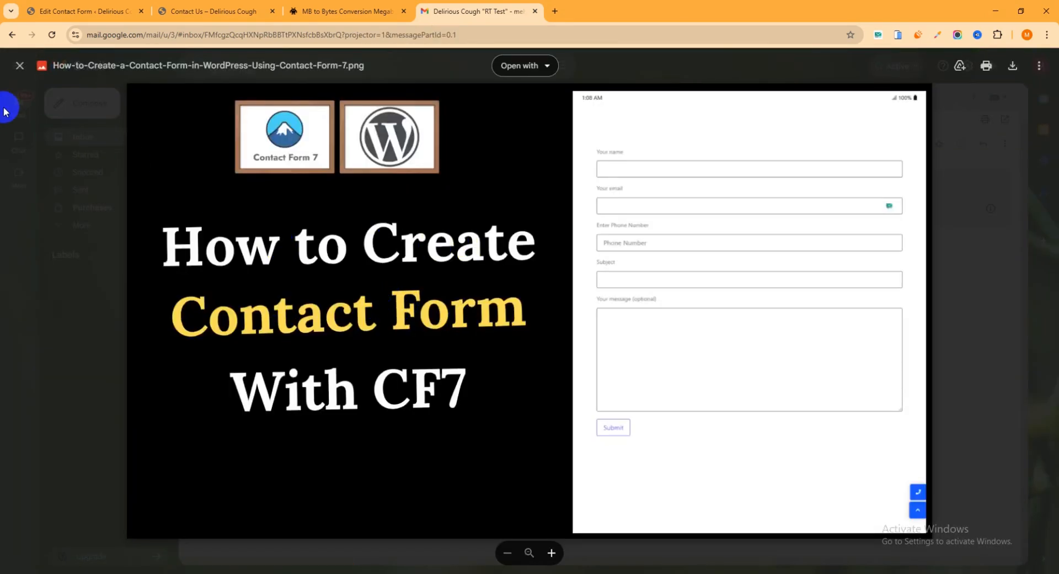
{"action": "left_click", "coordinate": [20, 68]}
Review the file mail-tag and File attachments field in Contact form 1's mail settings, and return to the Gmail notification's attachment.
{"action": "left_click", "coordinate": [77, 11]}
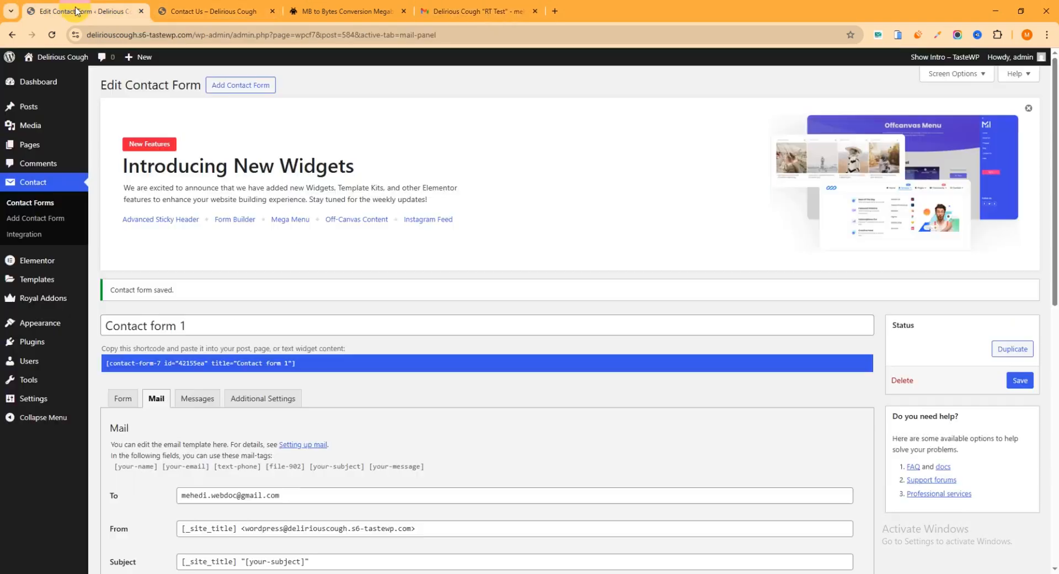
{"action": "scroll", "coordinate": [447, 223], "scroll_direction": "down", "scroll_amount": 4}
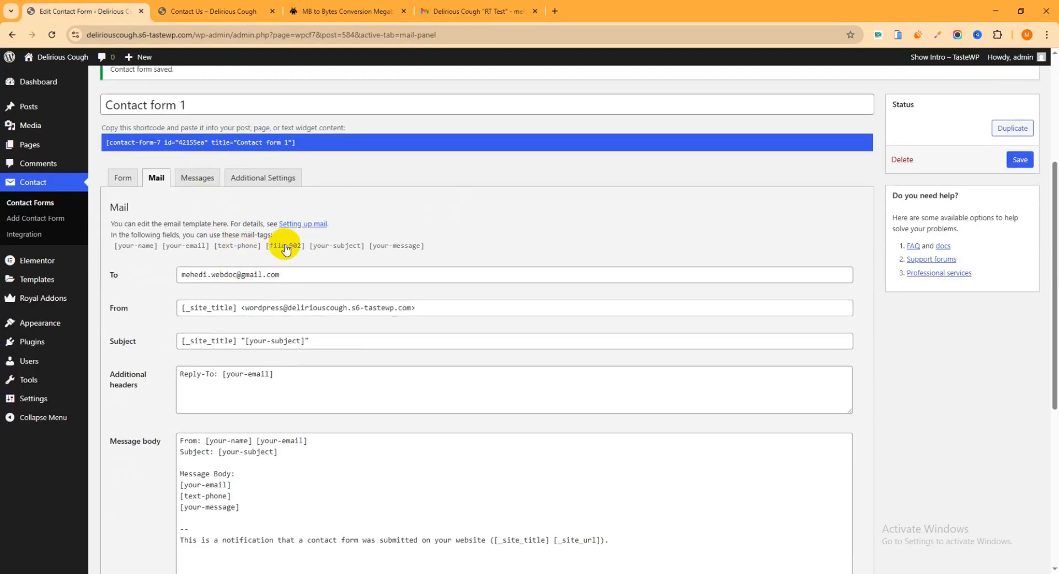
{"action": "scroll", "coordinate": [276, 264], "scroll_direction": "down", "scroll_amount": 6}
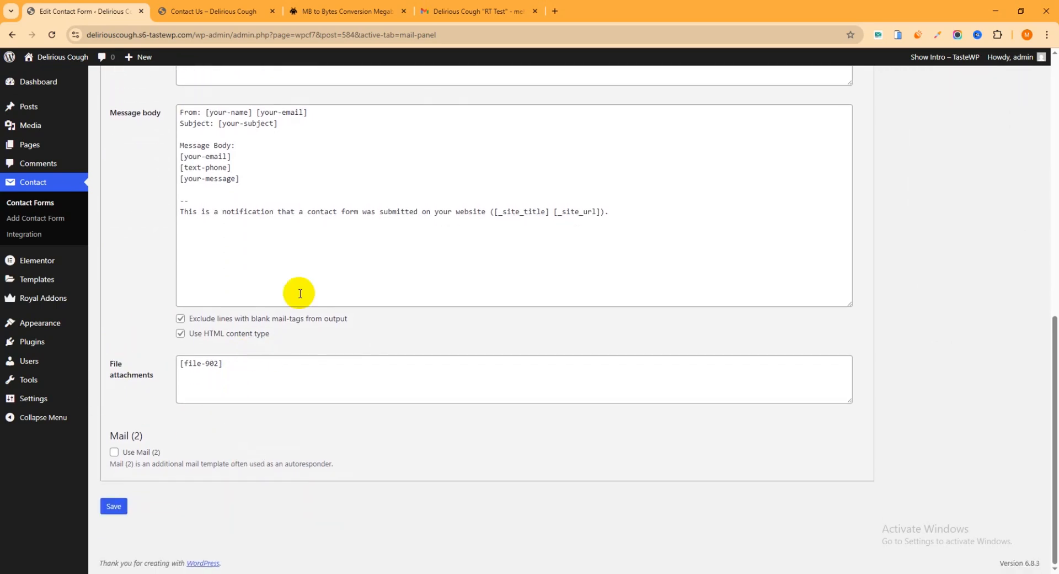
{"action": "left_click", "coordinate": [497, 11]}
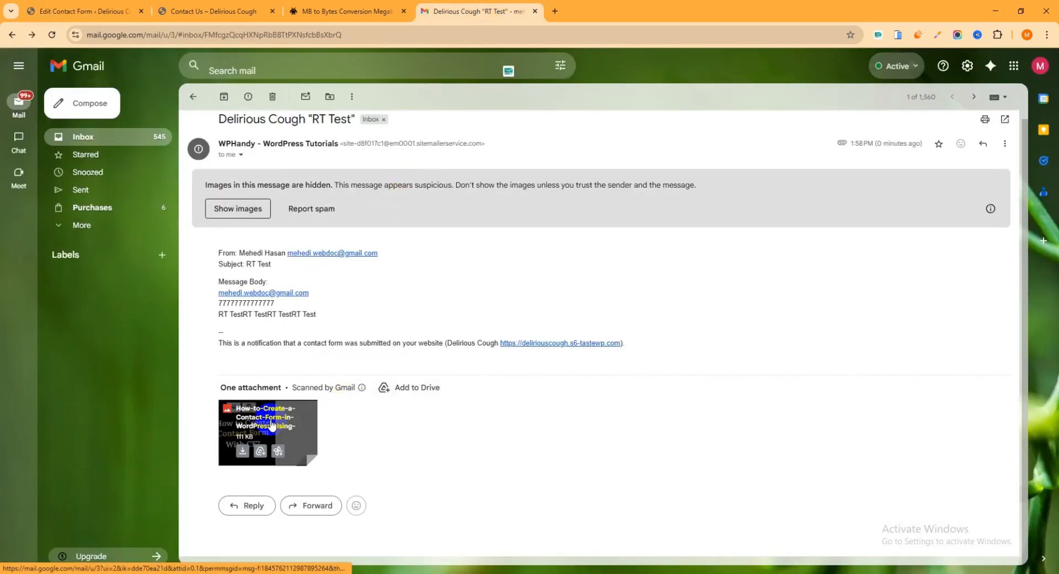